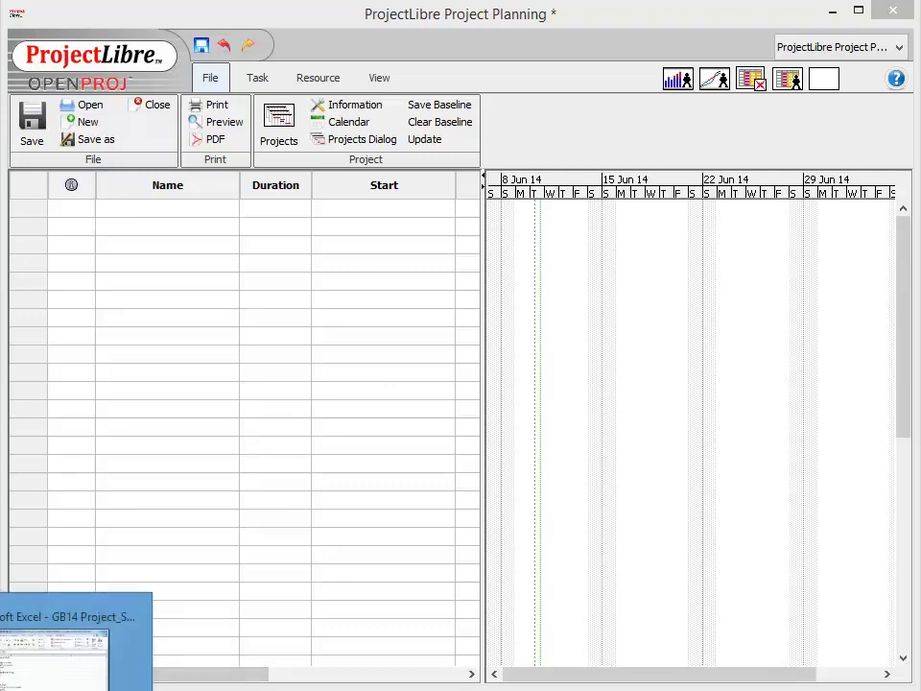
Step: Copy the 48 DMAIC task names from Sheet1 A1:A48 of the Excel workbook
click(67, 648)
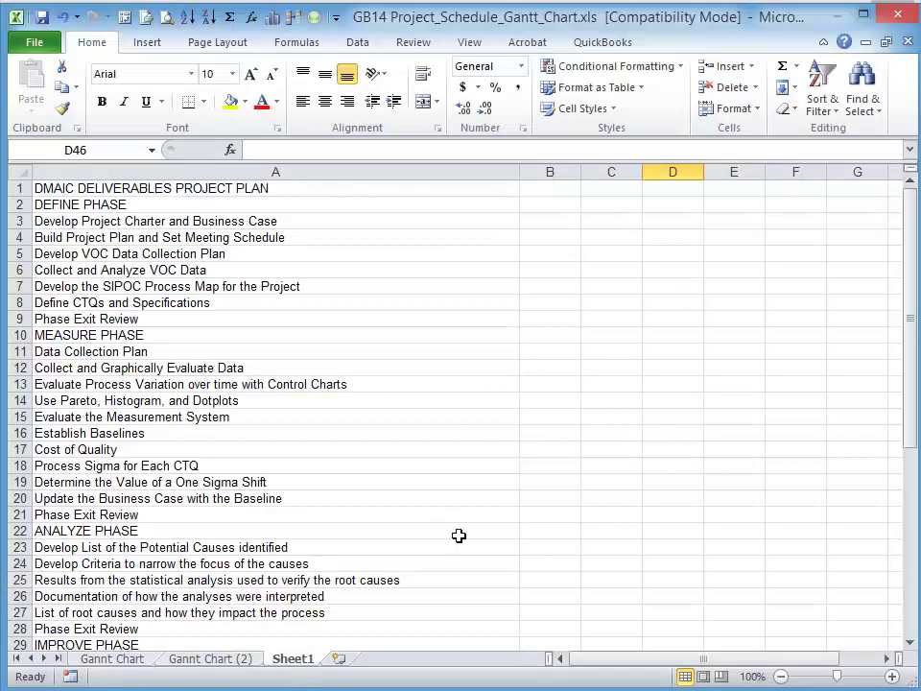
click(112, 659)
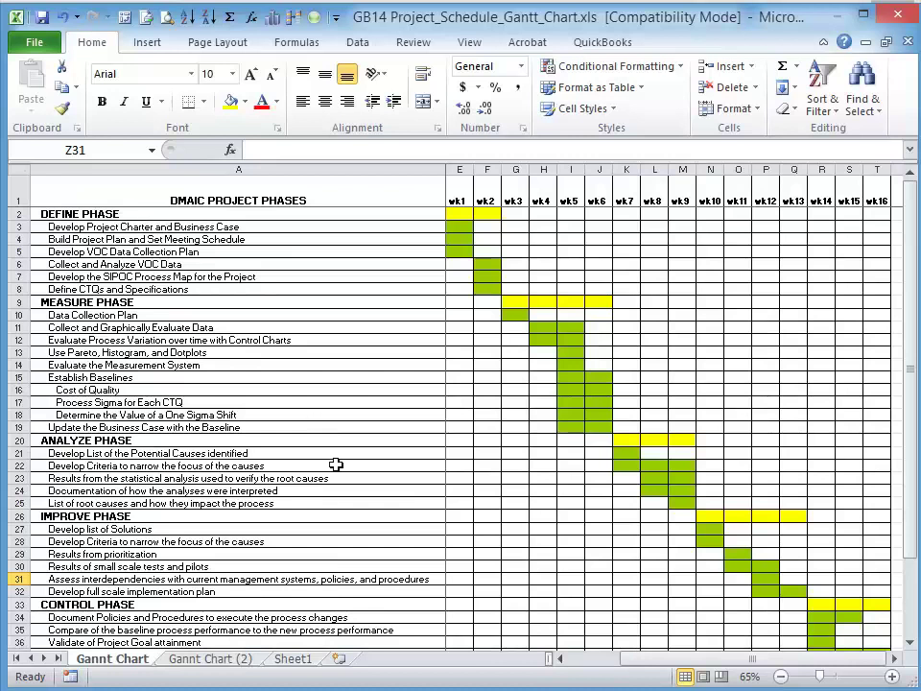
click(294, 660)
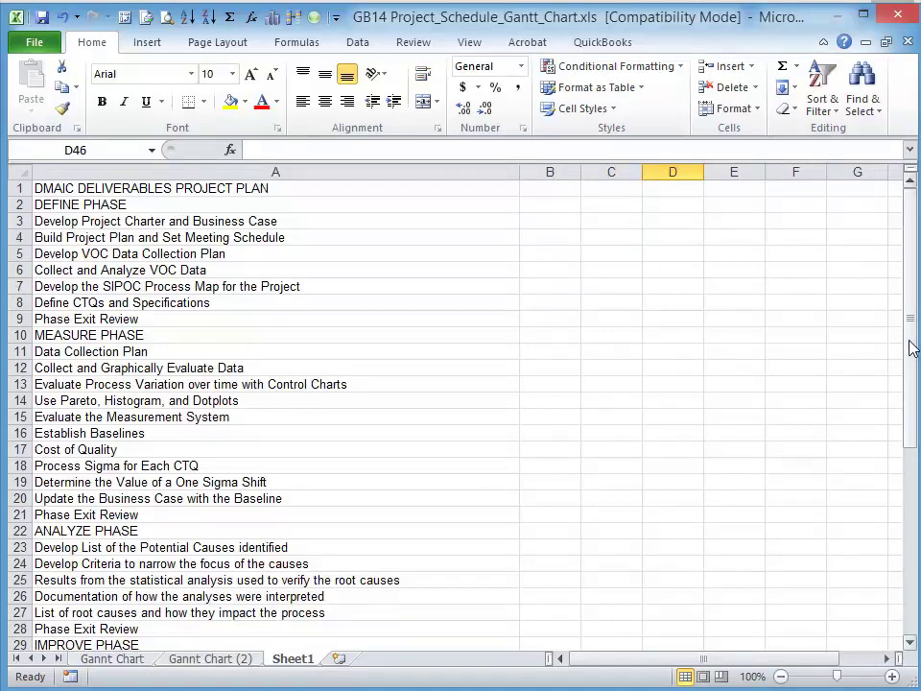
mouse_move(914, 346)
mouse_down()
mouse_move(905, 556)
mouse_move(916, 331)
mouse_up()
click(205, 187)
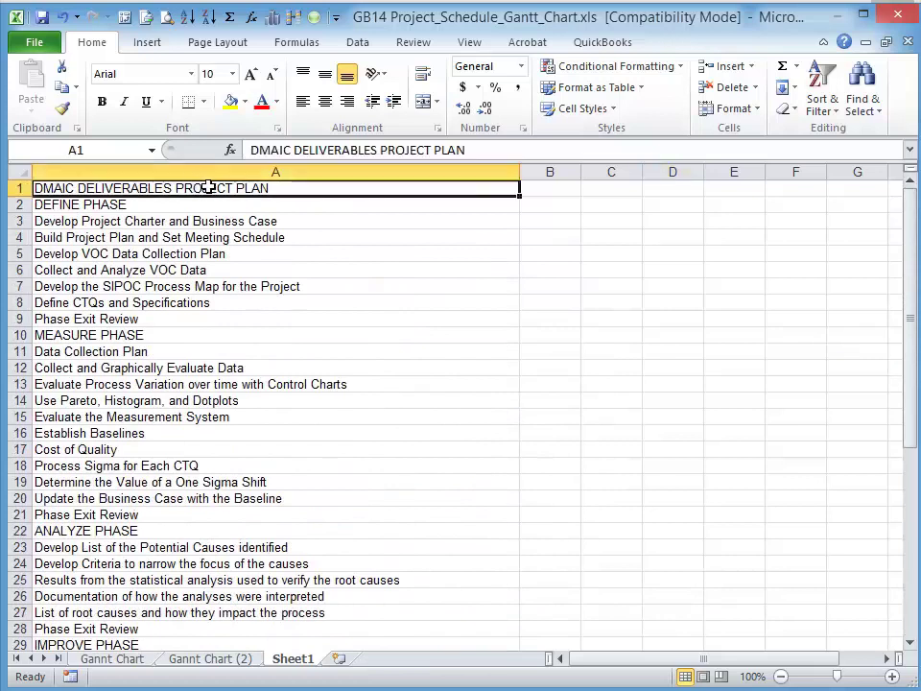
shift+double_click(278, 196)
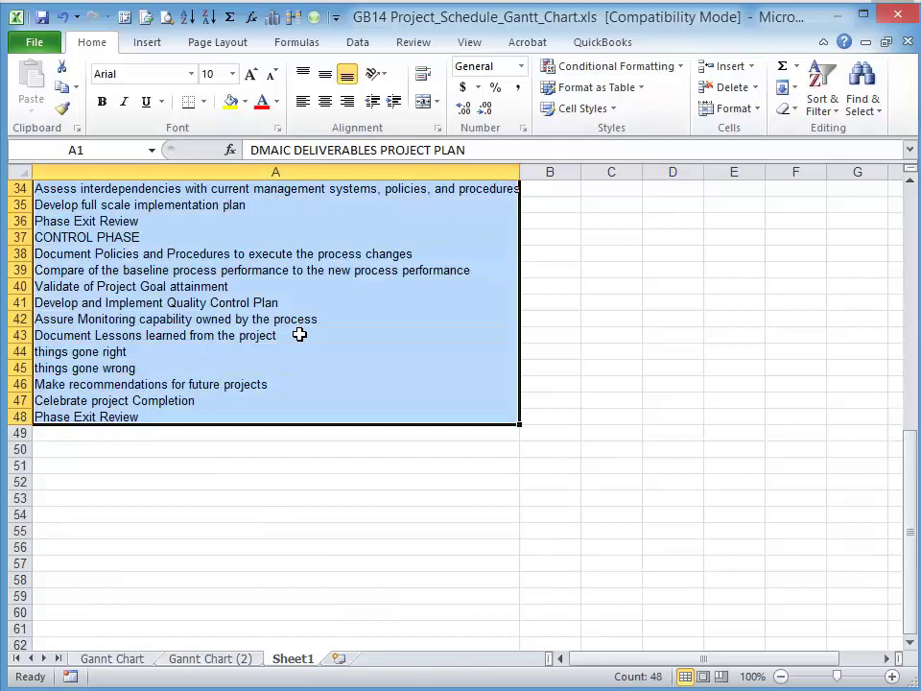
key(ctrl+c)
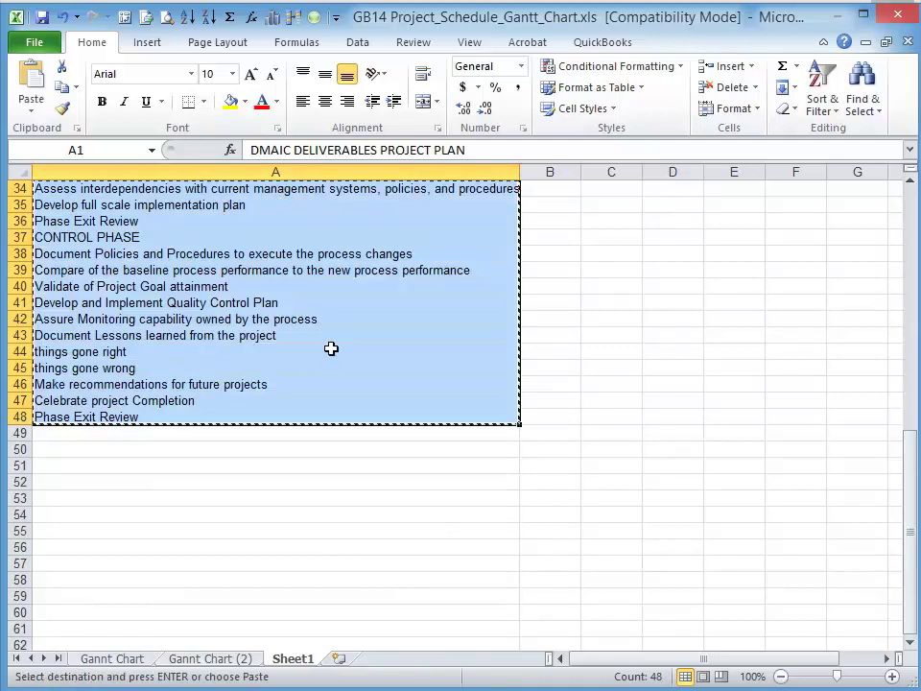
click(835, 15)
Step: Paste the DMAIC task names into the task table, then widen the Name column and the table
click(133, 215)
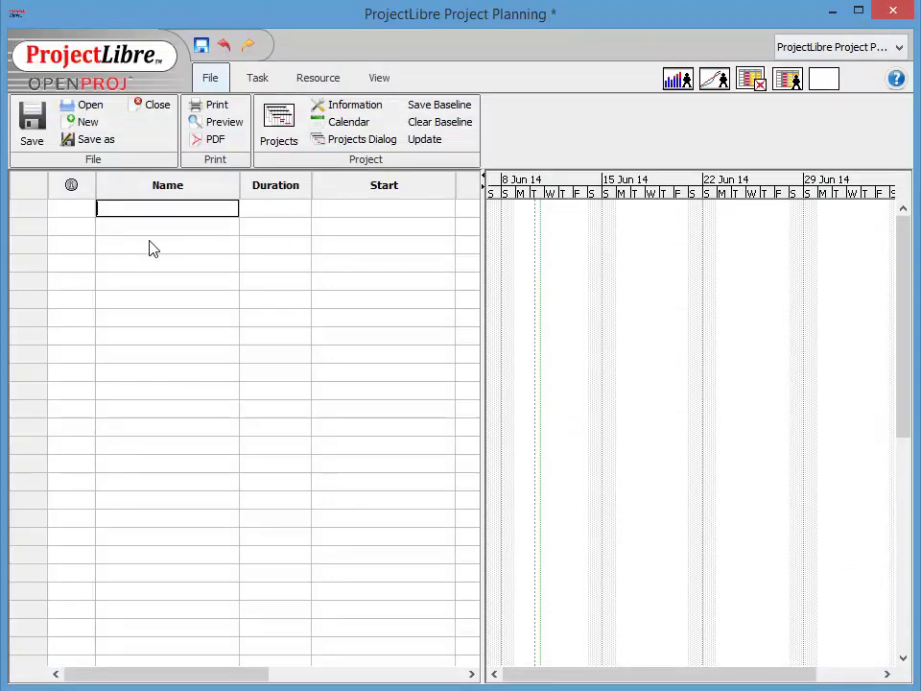
key(ctrl+v)
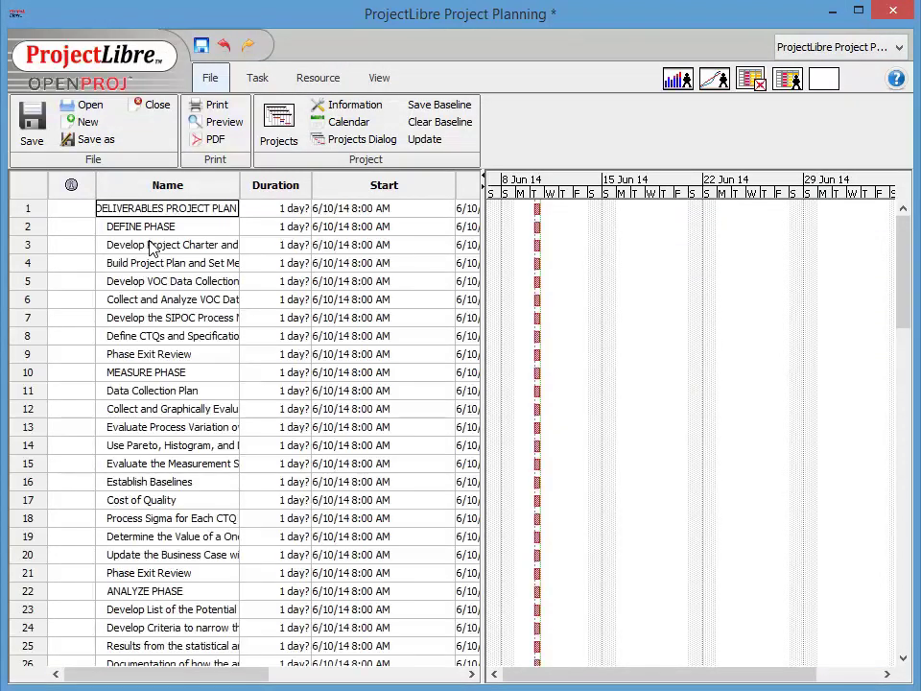
click(243, 184)
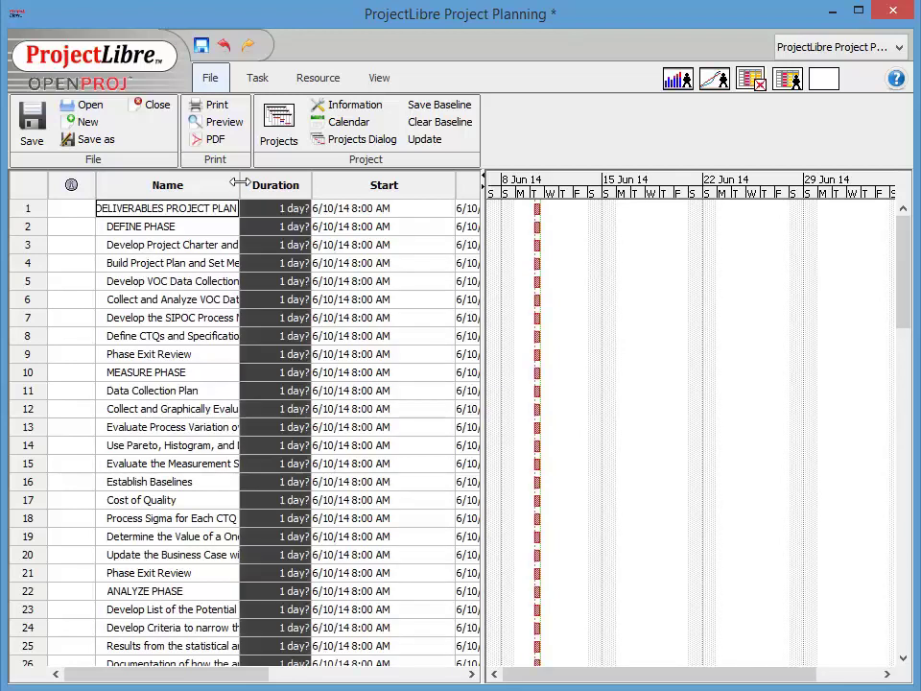
drag(239, 182, 409, 195)
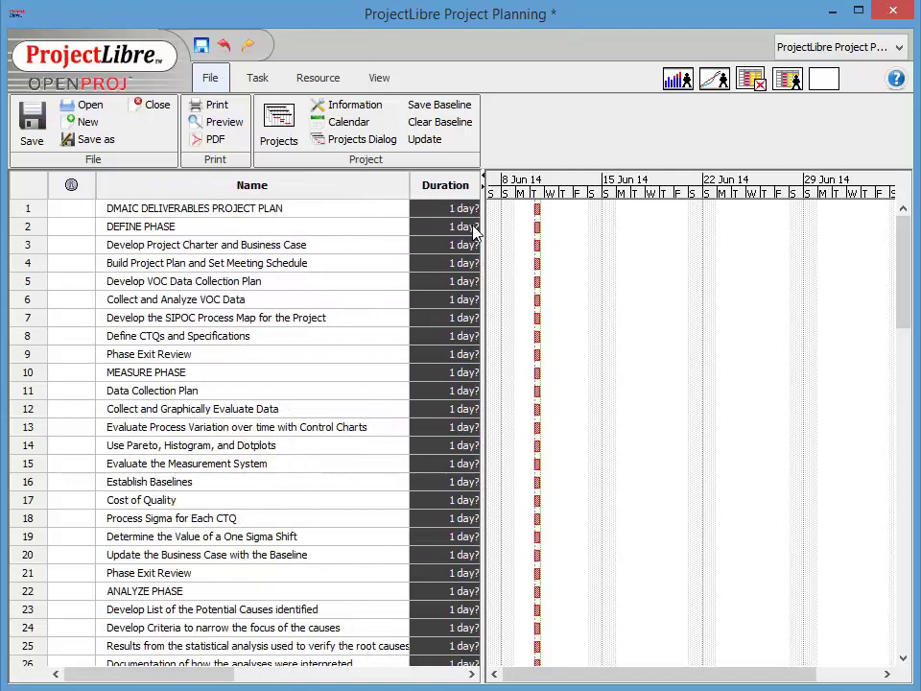
drag(484, 230, 528, 231)
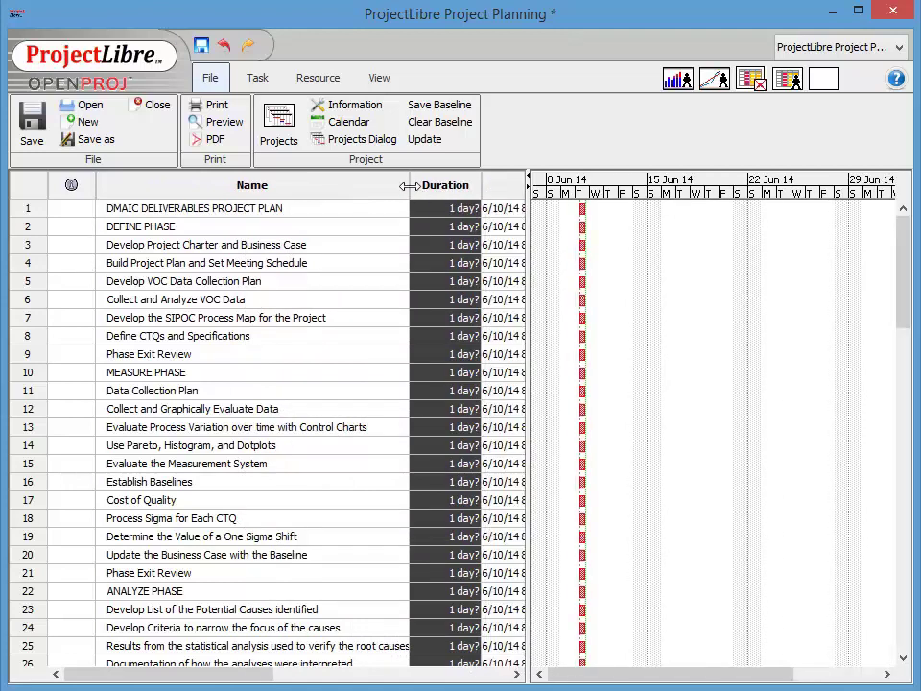
drag(407, 185, 449, 187)
double_click(397, 290)
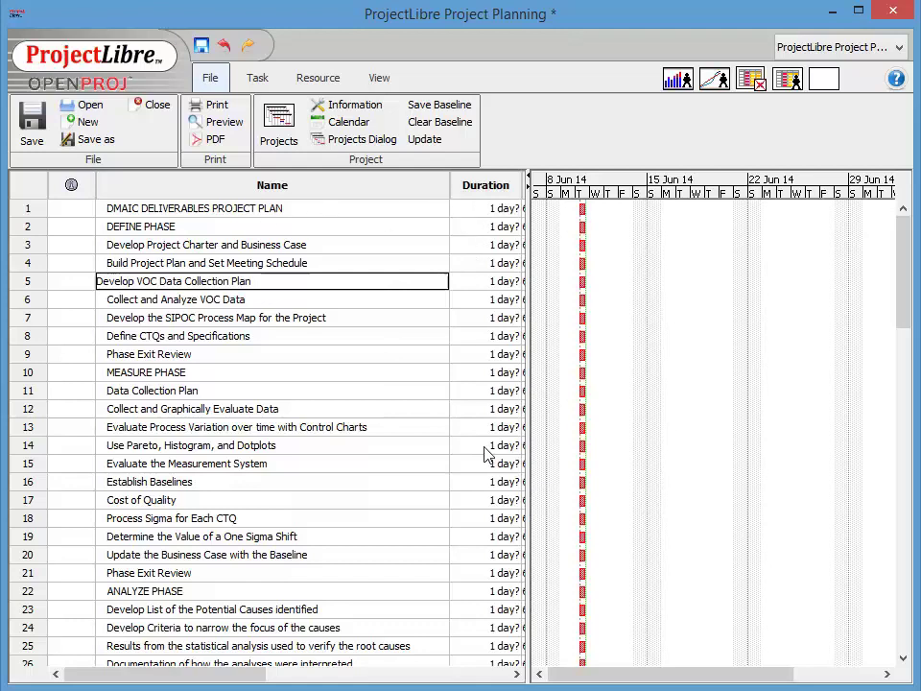
Step: Give the Phase Exit Review tasks in rows 9 and 21 a 0-day duration
click(344, 298)
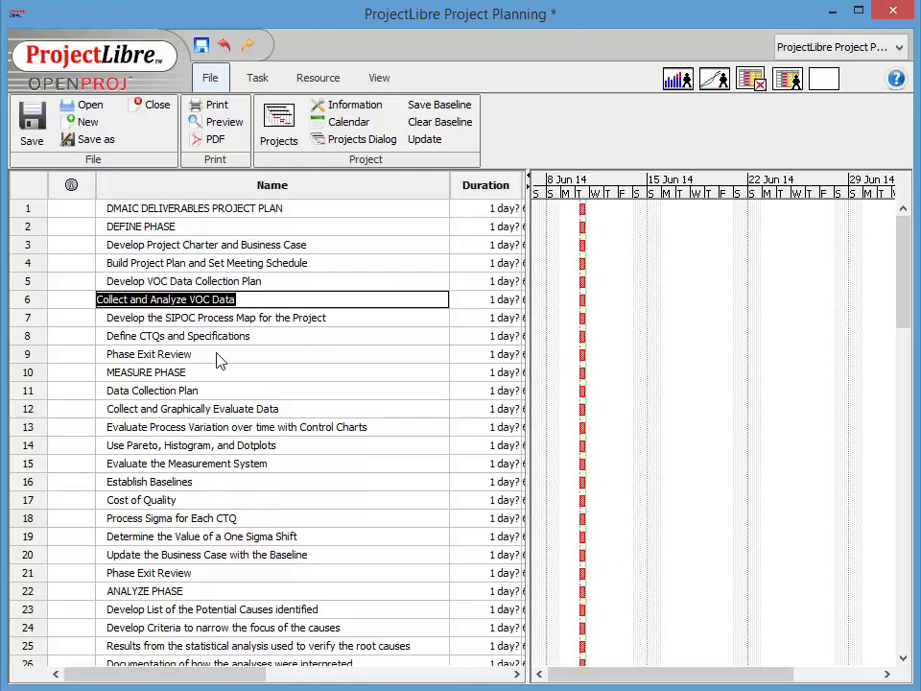
click(326, 352)
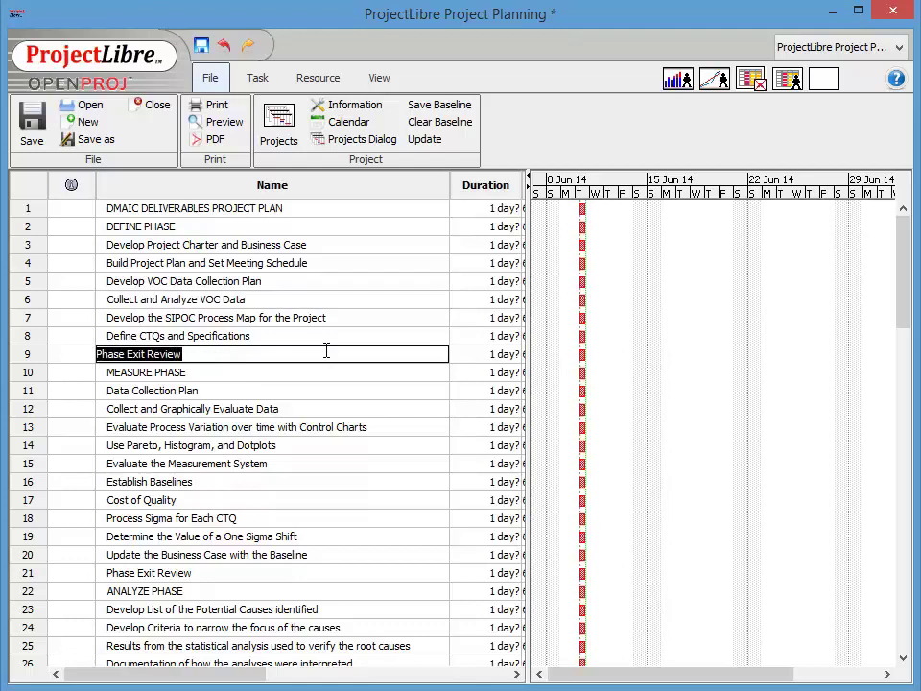
click(494, 356)
text(0)
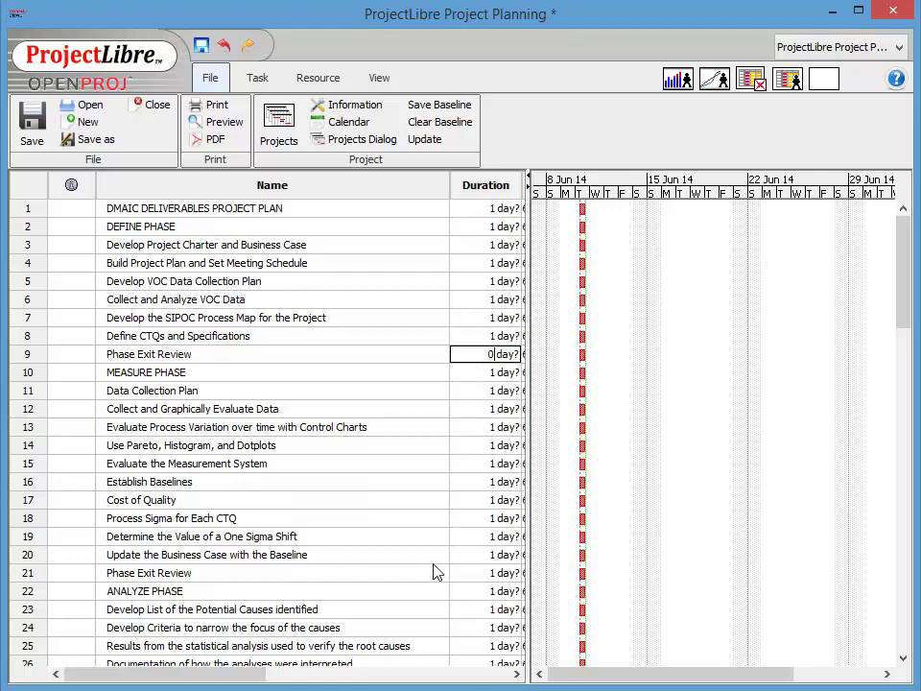
click(471, 572)
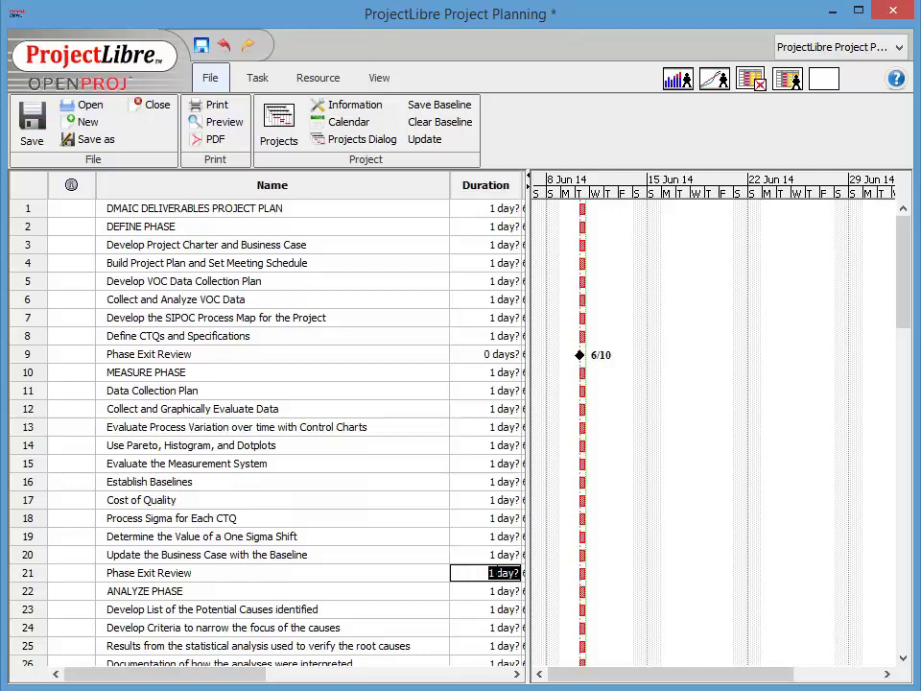
double_click(490, 573)
text(0)
click(331, 573)
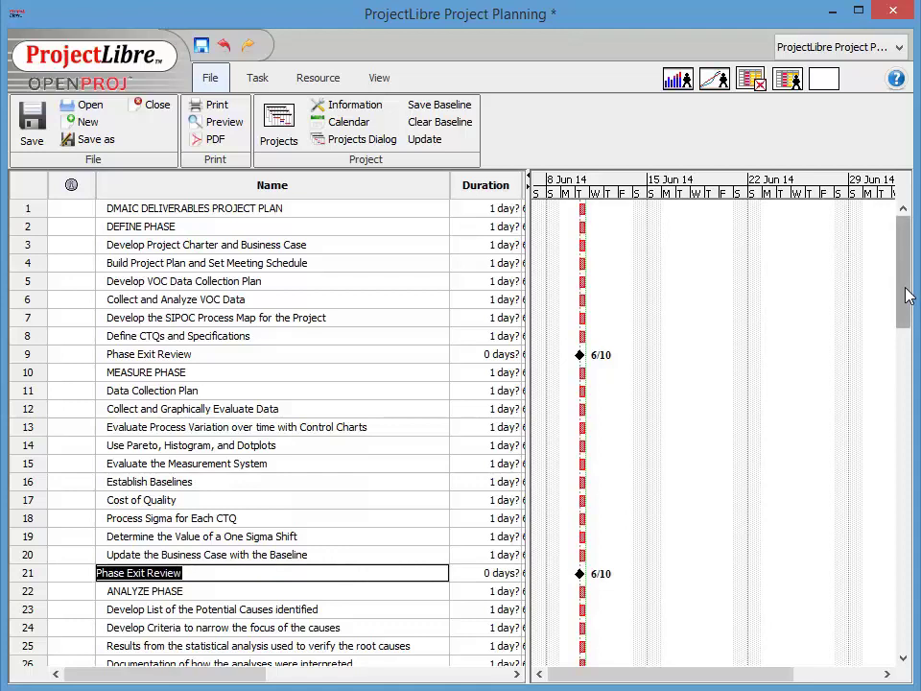
Step: Make the Phase Exit Reviews in rows 28, 36 and 48 zero-day milestones
scroll(907, 295, down, 4)
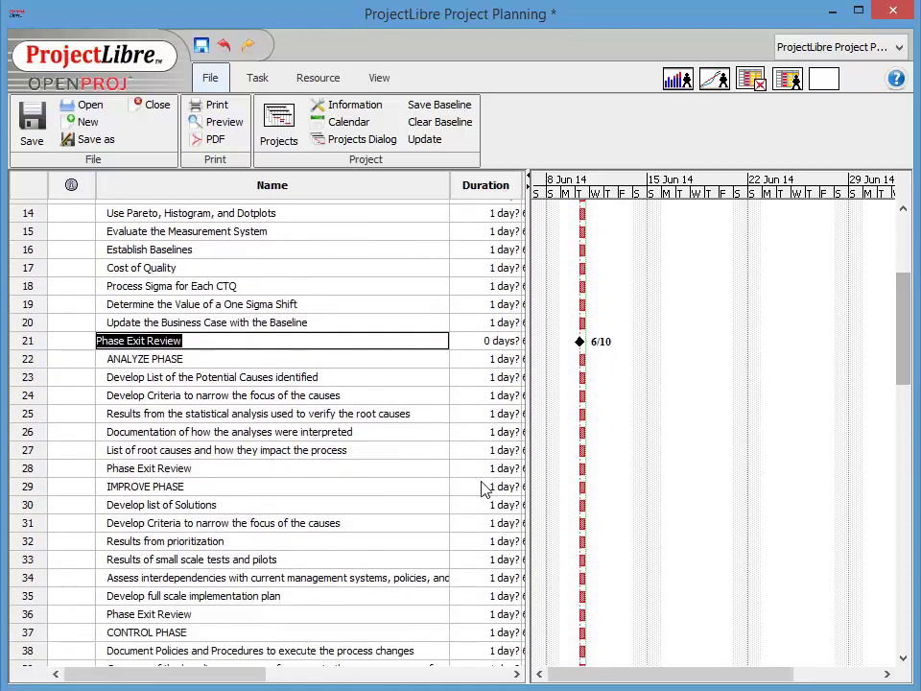
click(480, 468)
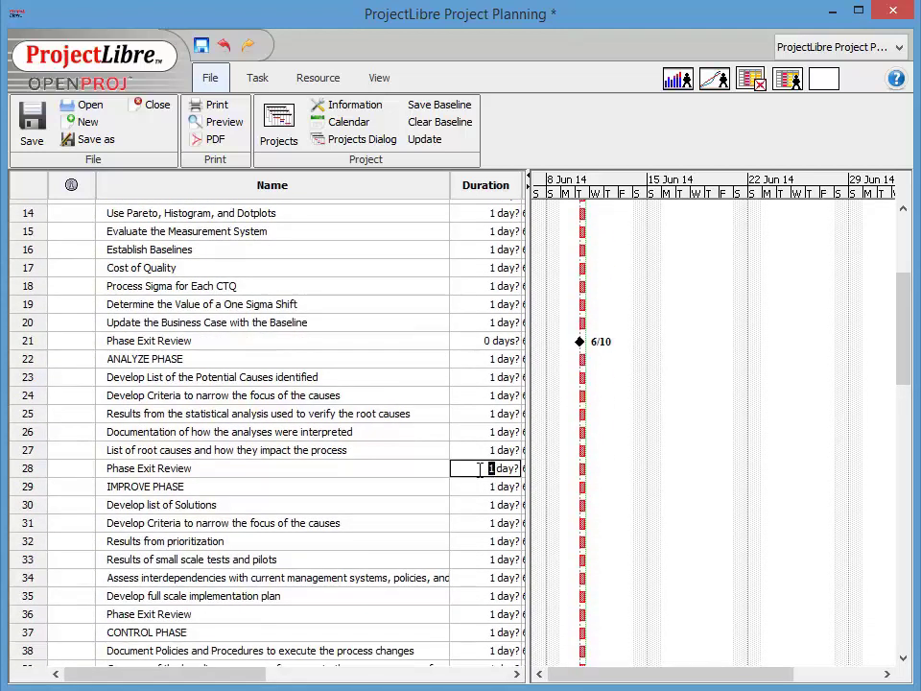
text(0)
drag(904, 371, 907, 421)
click(329, 404)
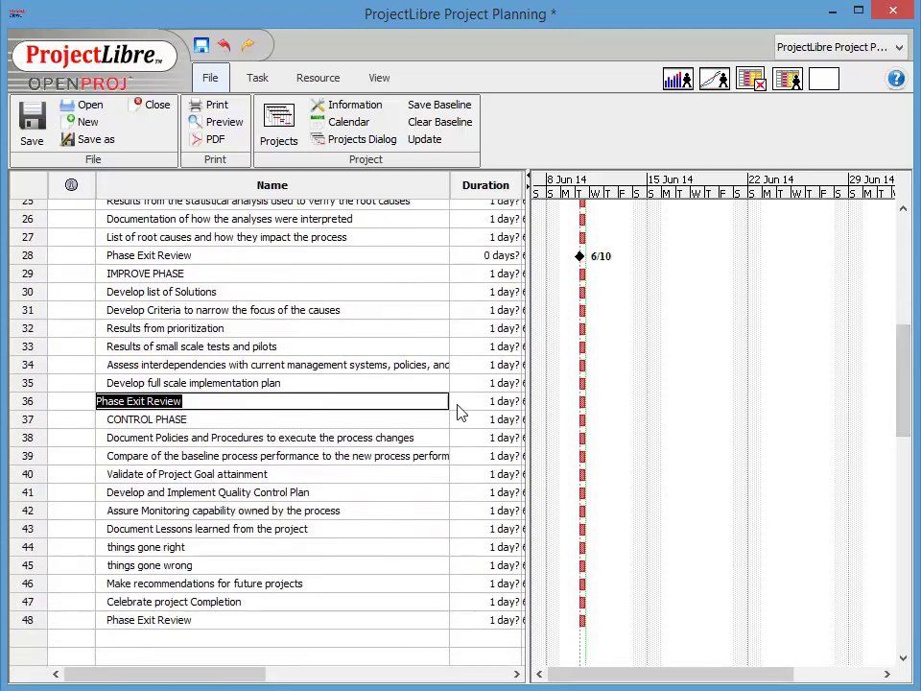
click(484, 401)
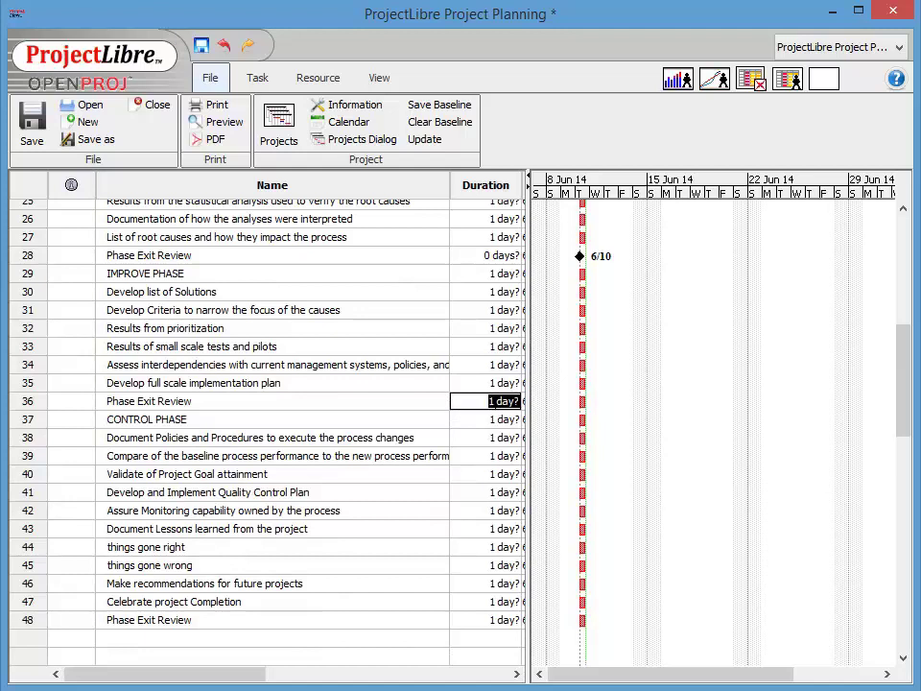
text(0)
click(468, 622)
text(0)
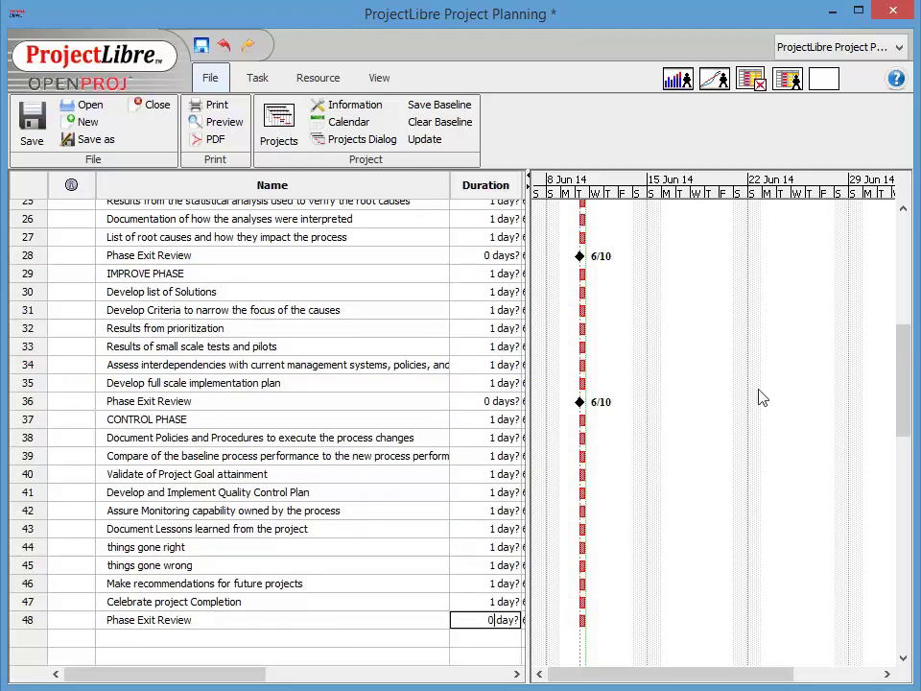
click(427, 530)
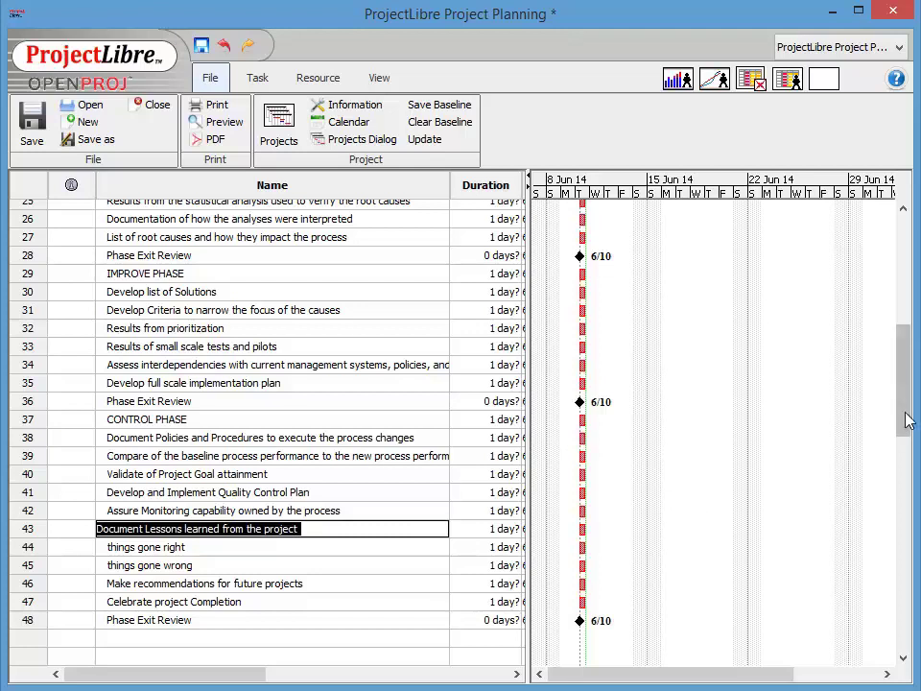
drag(907, 401, 906, 288)
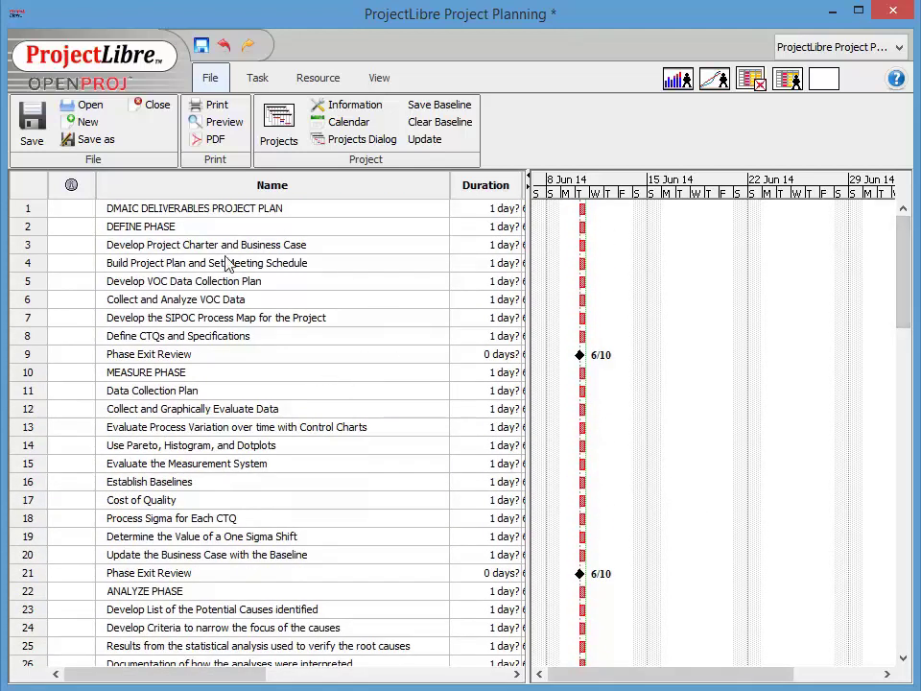
Step: Show the Task ribbon commands and clear an earlier multi-row selection
double_click(195, 230)
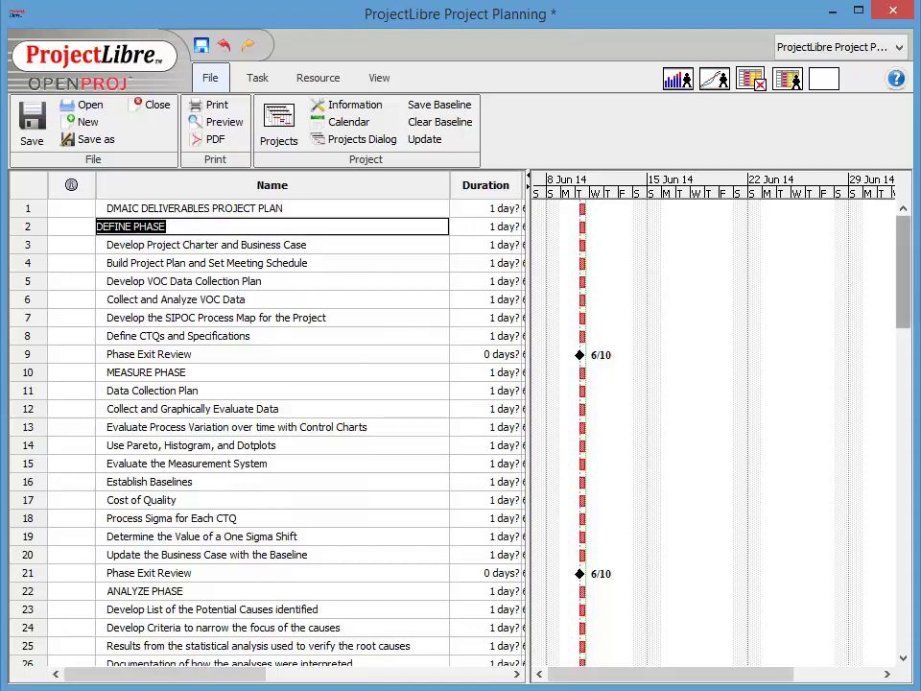
mouse_move(902, 285)
mouse_down()
mouse_move(913, 465)
mouse_move(444, 432)
mouse_up()
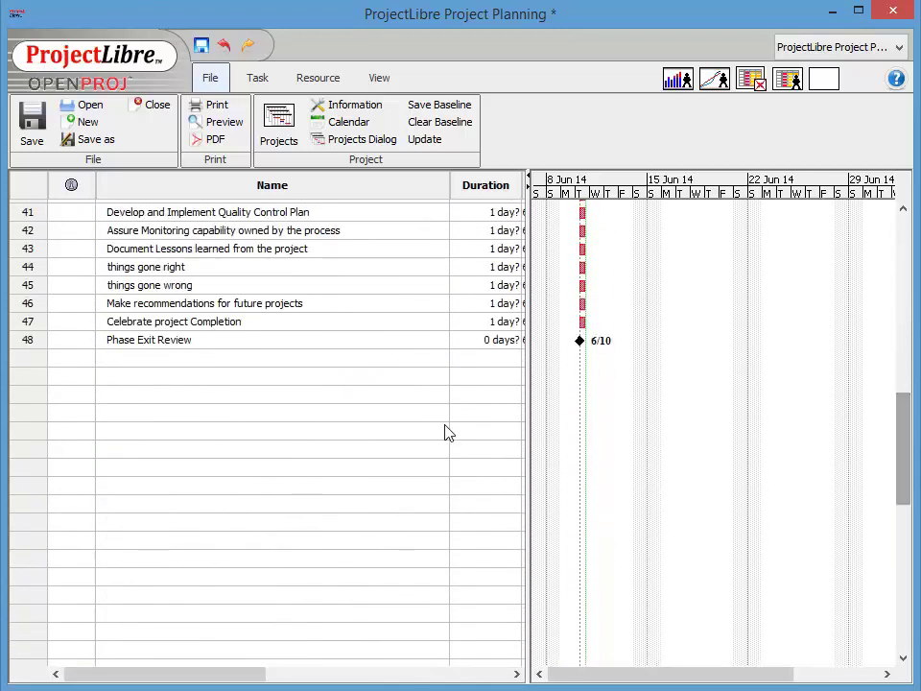
shift+click(209, 342)
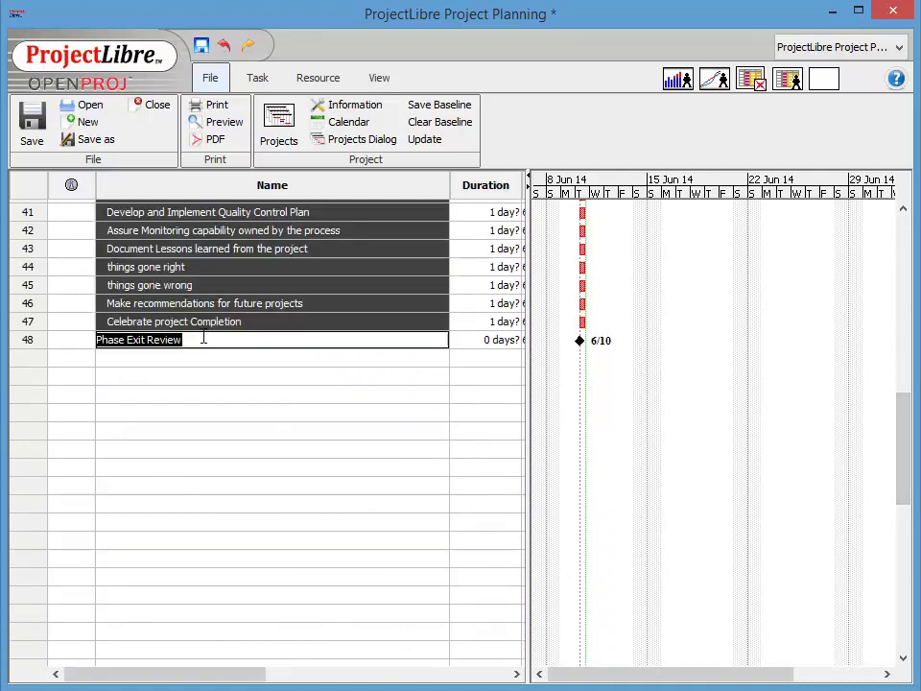
click(257, 85)
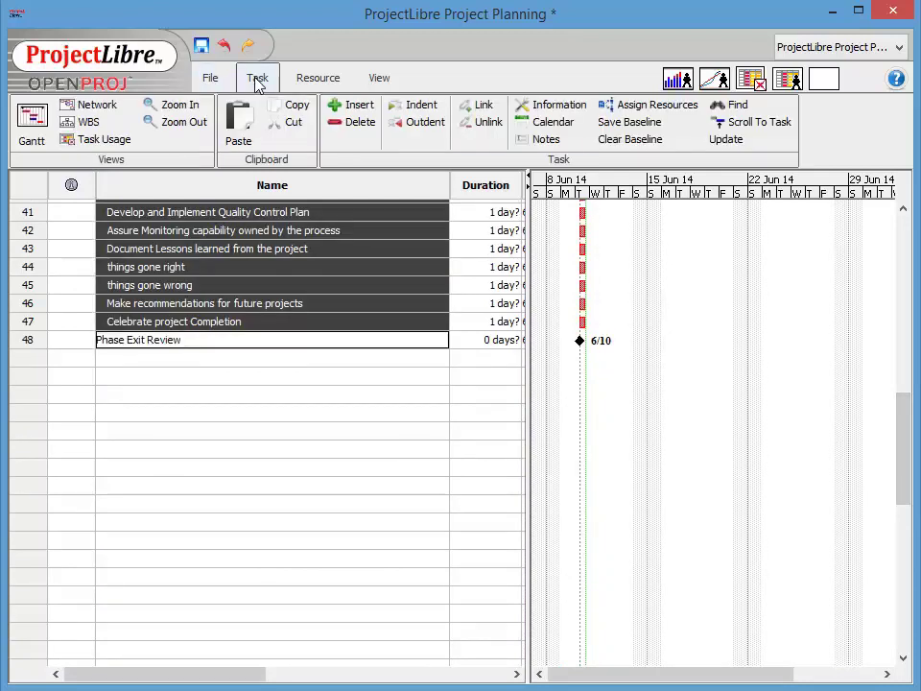
click(423, 112)
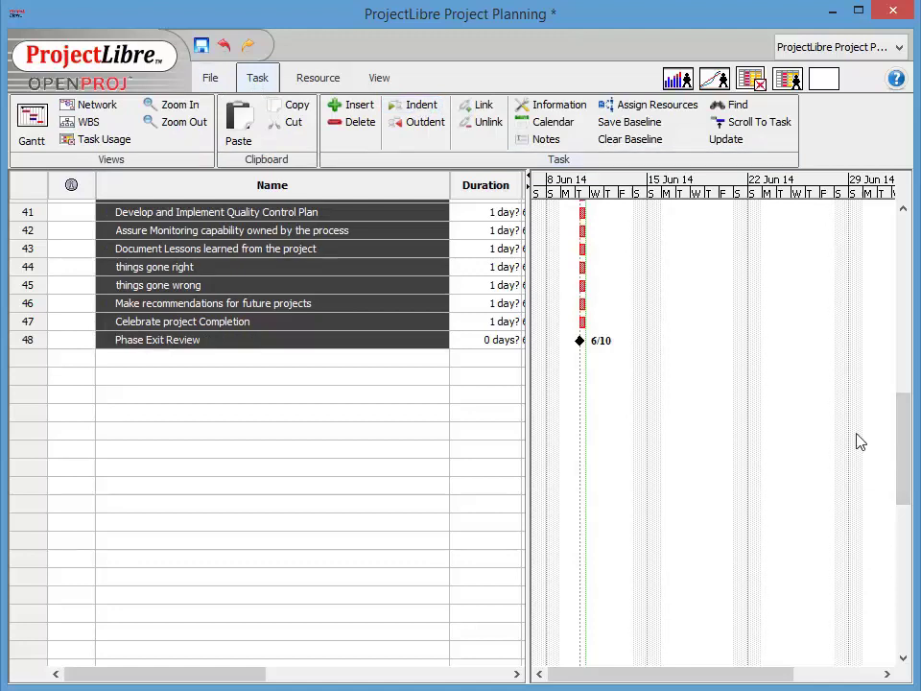
mouse_move(910, 460)
mouse_down()
mouse_move(897, 382)
mouse_move(901, 257)
mouse_up()
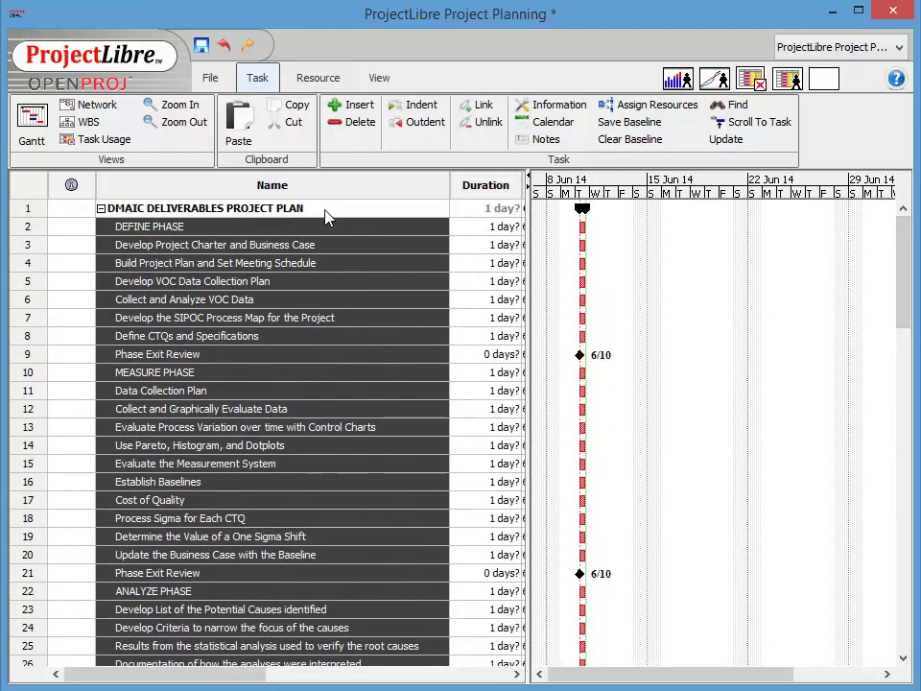
double_click(317, 300)
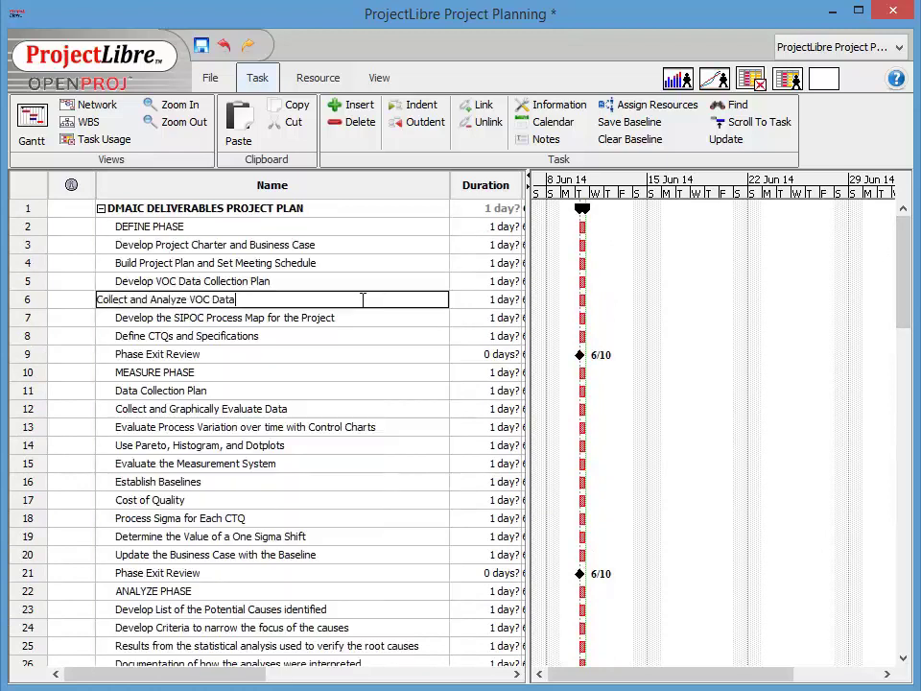
Step: Indent the Define and Measure tasks under DEFINE PHASE and MEASURE PHASE
double_click(155, 244)
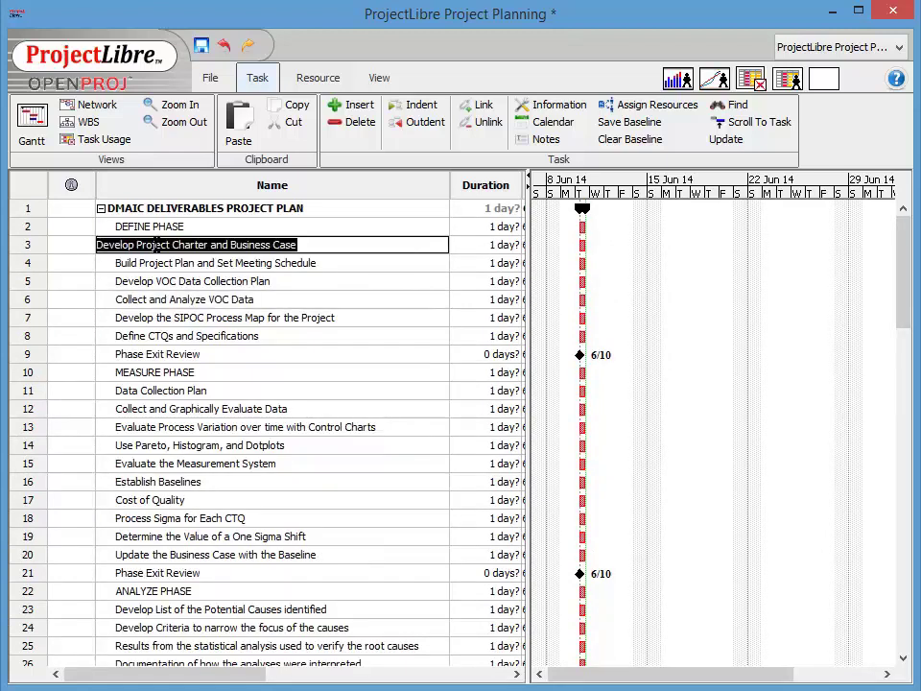
shift+click(222, 362)
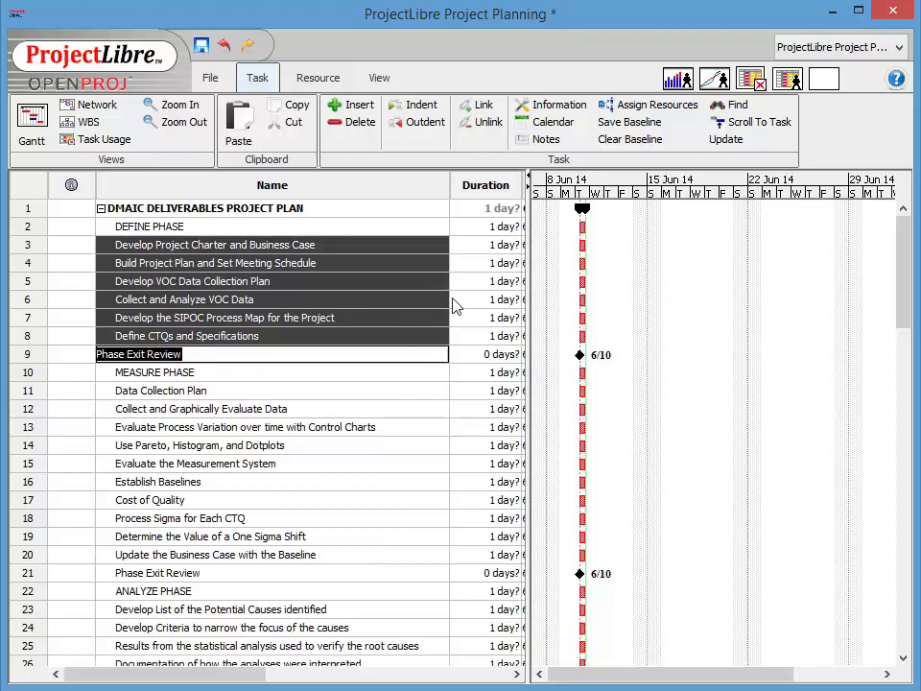
click(422, 109)
click(245, 393)
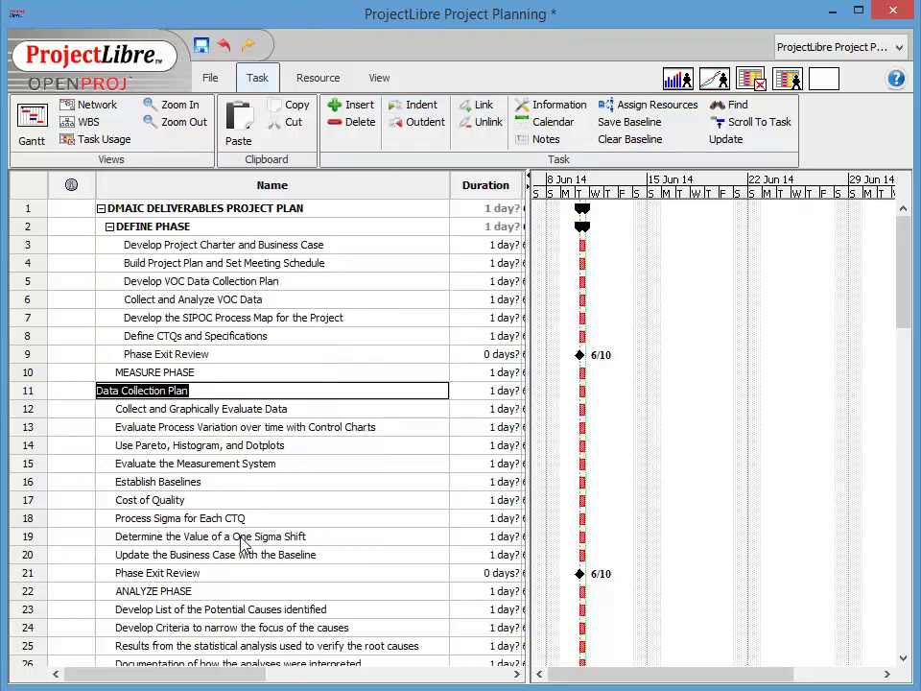
shift+click(223, 573)
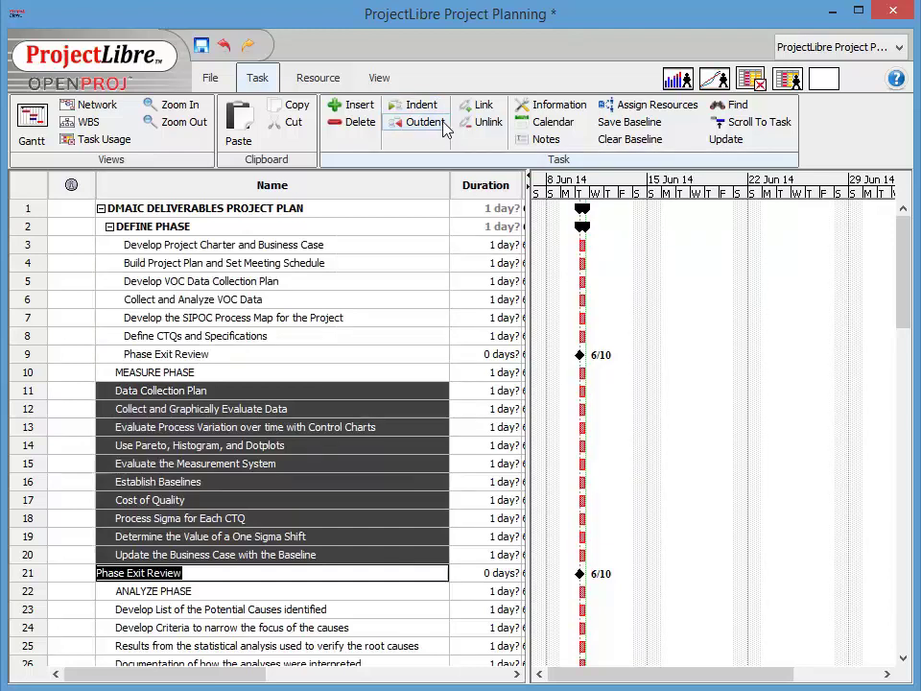
click(422, 108)
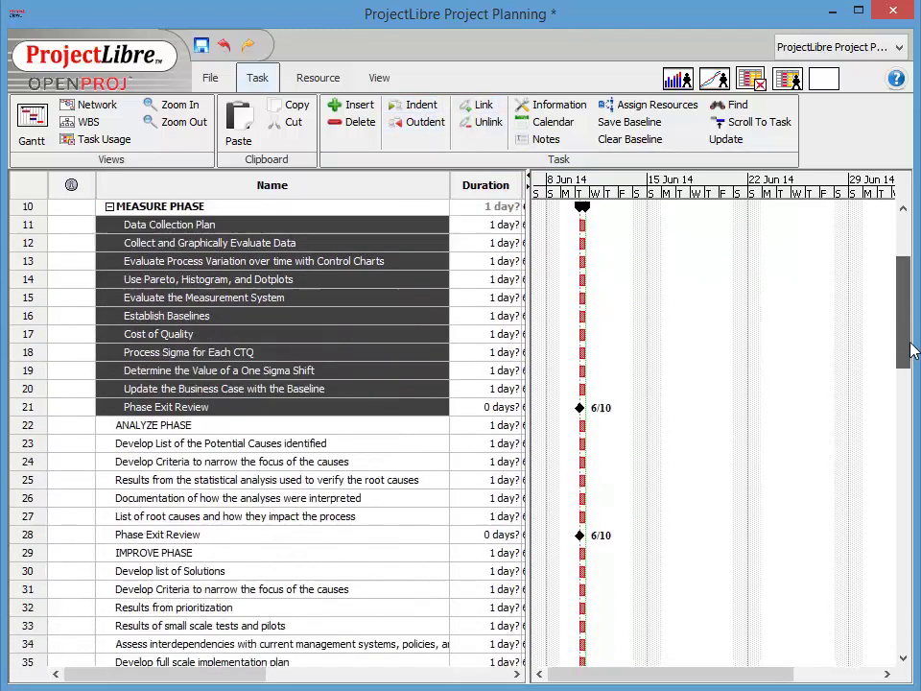
Step: Indent the Analyze and Improve tasks under ANALYZE PHASE and IMPROVE PHASE
drag(907, 303, 905, 353)
click(136, 376)
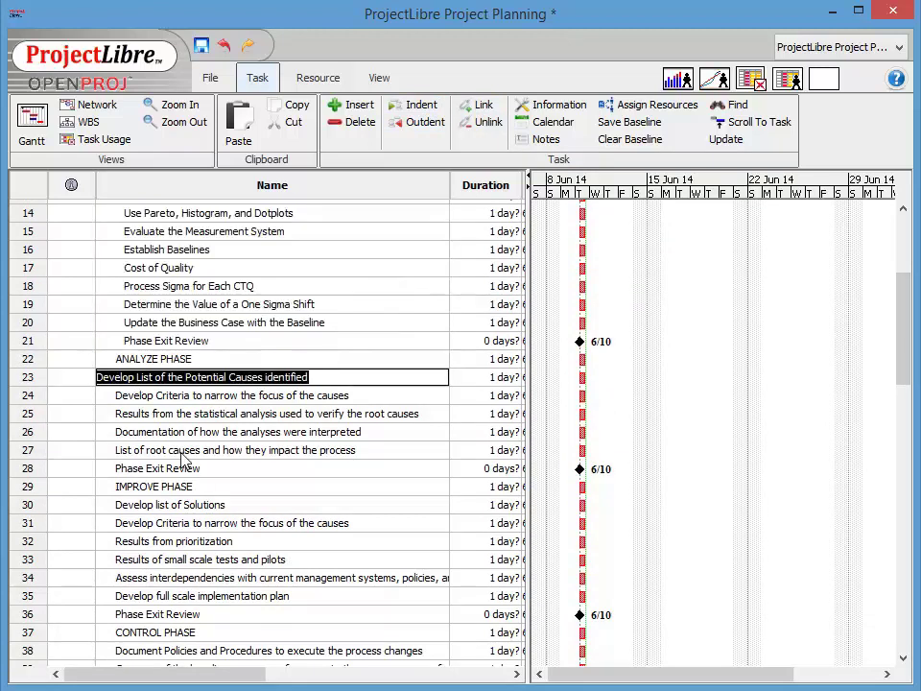
shift+click(197, 468)
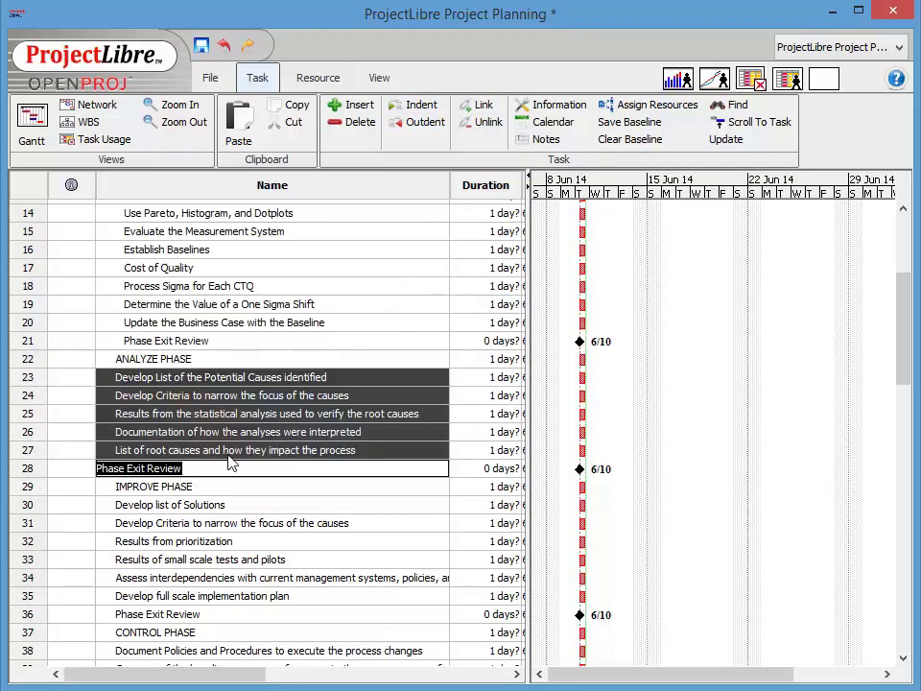
click(422, 107)
click(191, 505)
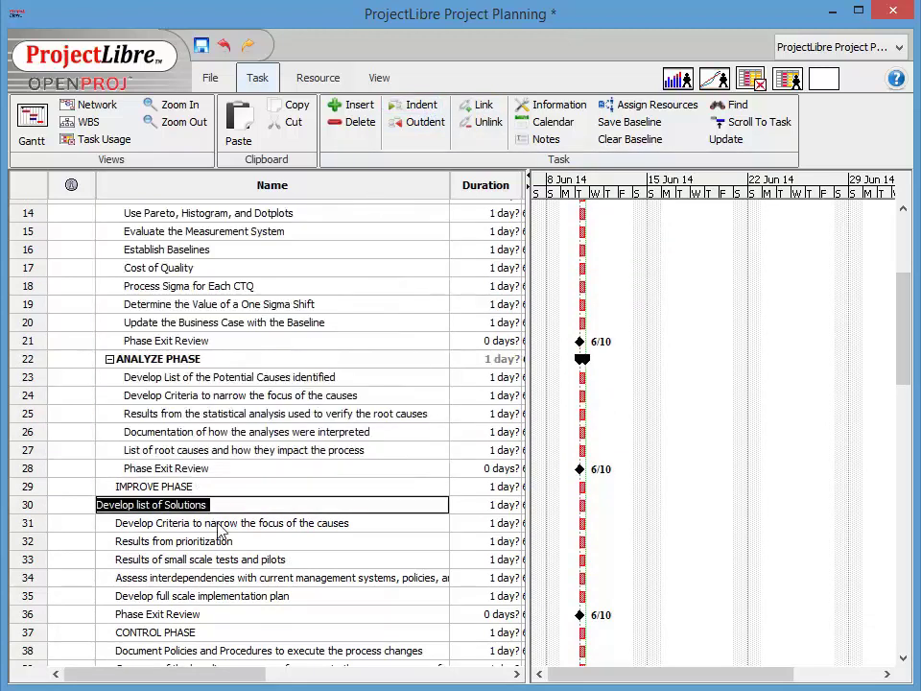
shift+click(232, 614)
click(422, 107)
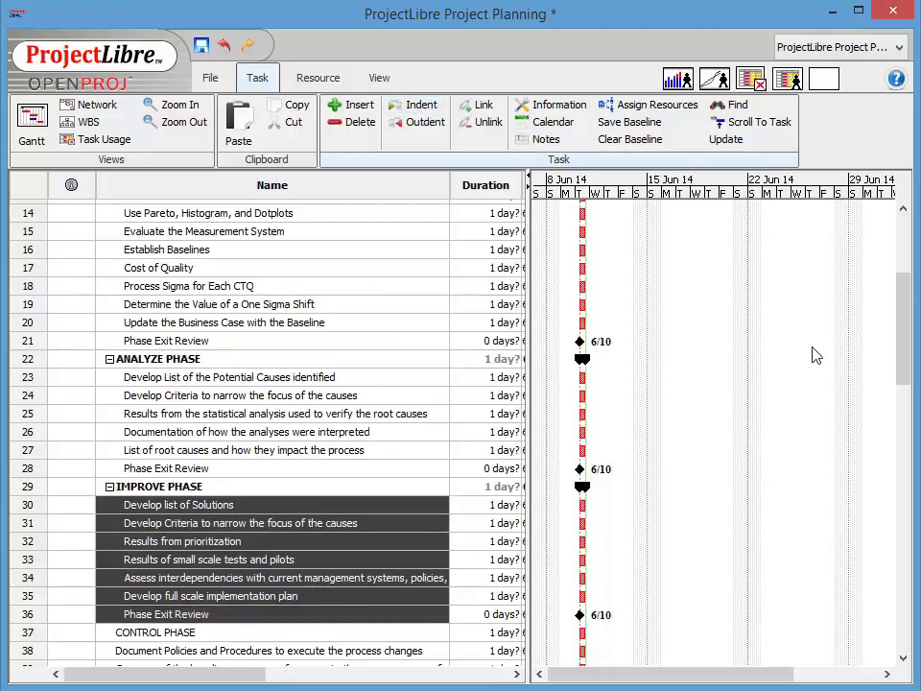
Step: Indent the Control tasks through the final exit review under CONTROL PHASE
drag(910, 360, 913, 434)
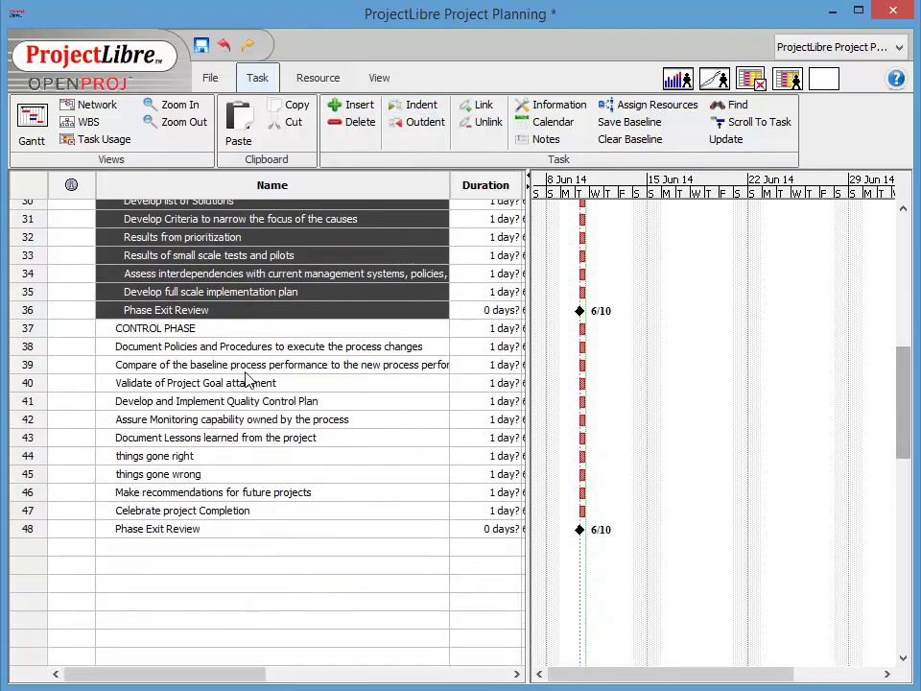
click(205, 347)
shift+click(229, 529)
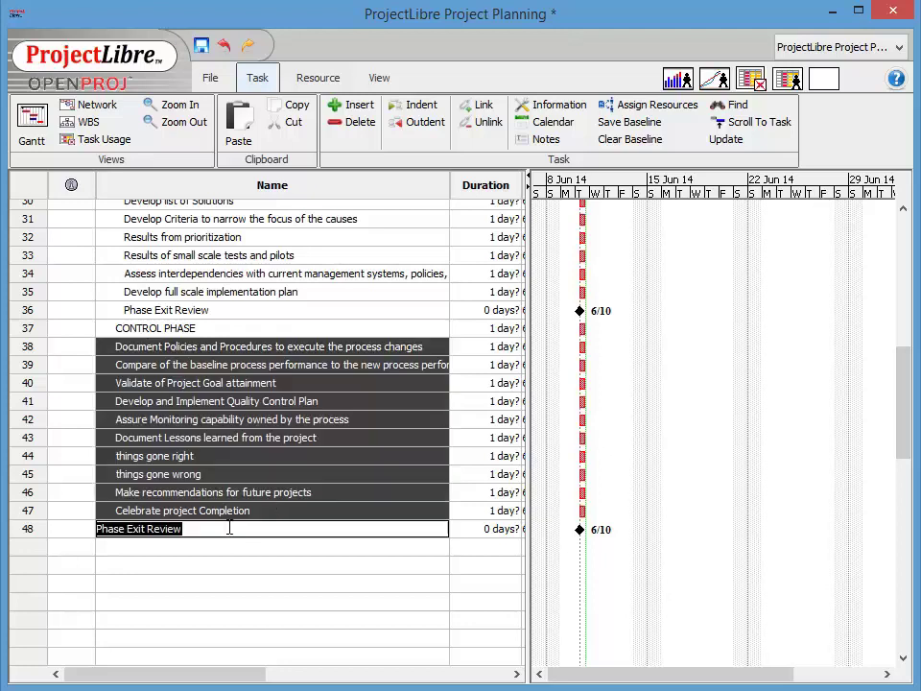
click(419, 106)
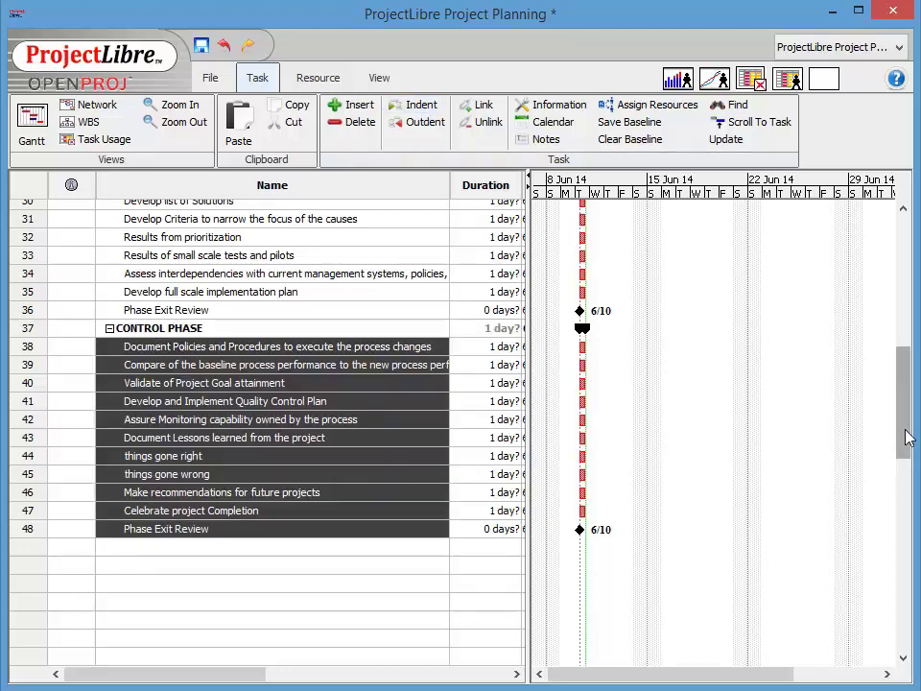
drag(909, 433, 906, 286)
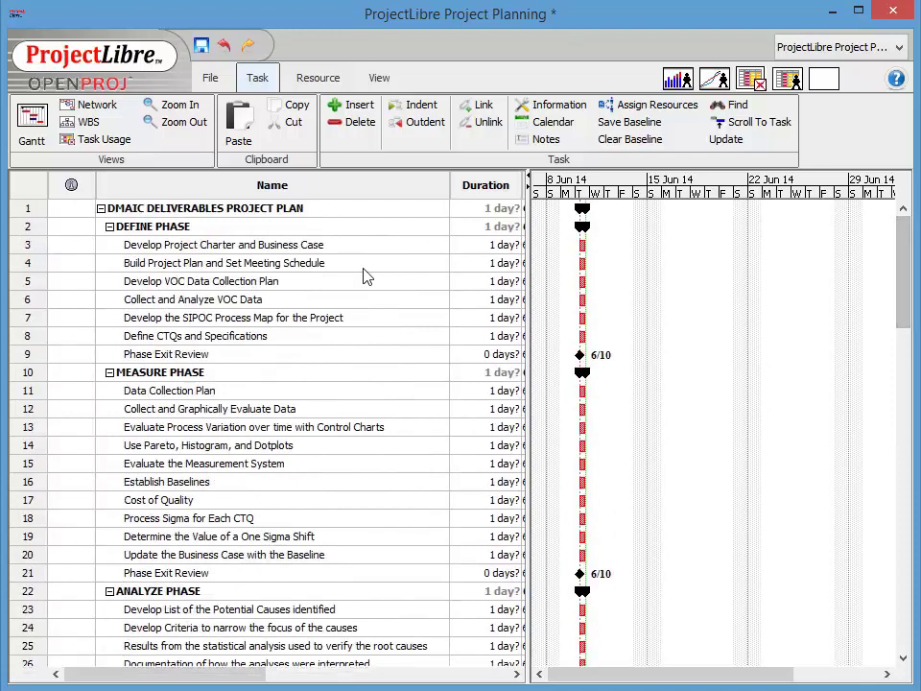
Step: Indent the four tasks from Cost of Quality to the business case update under Establish Baselines
key(F2)
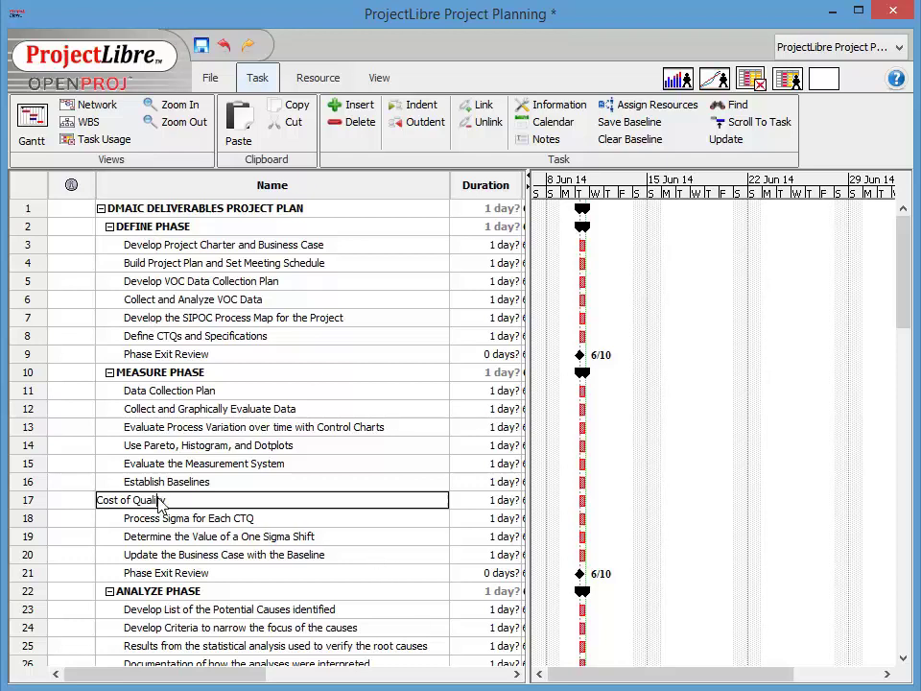
key(ctrl+a)
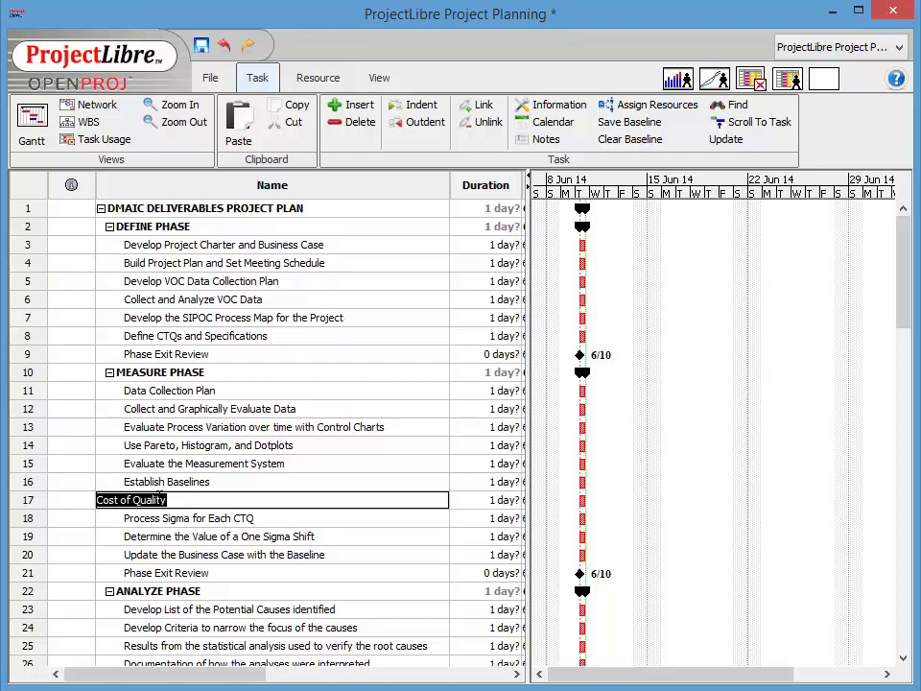
shift+click(167, 556)
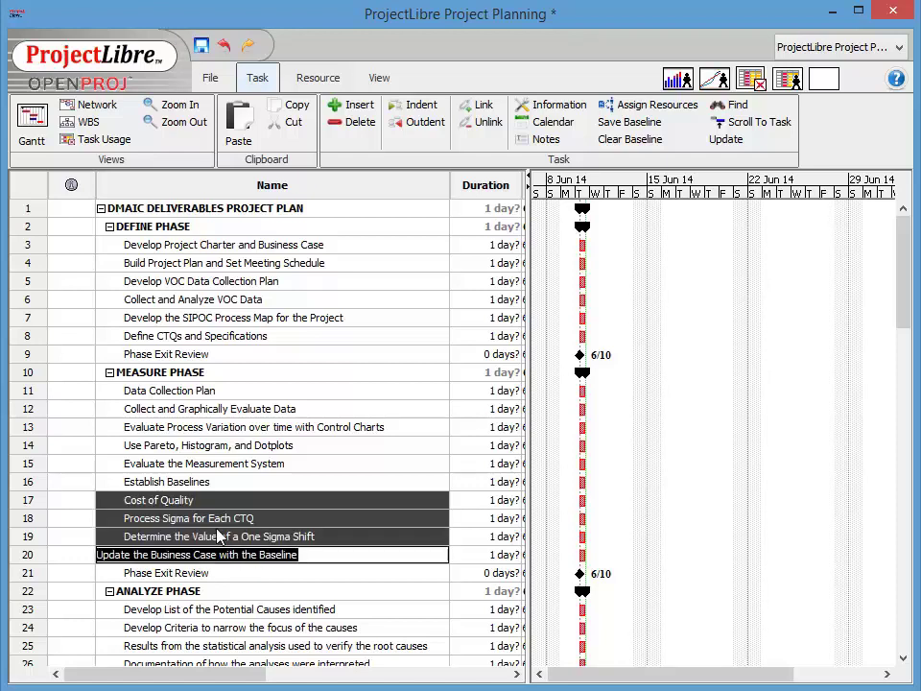
click(422, 107)
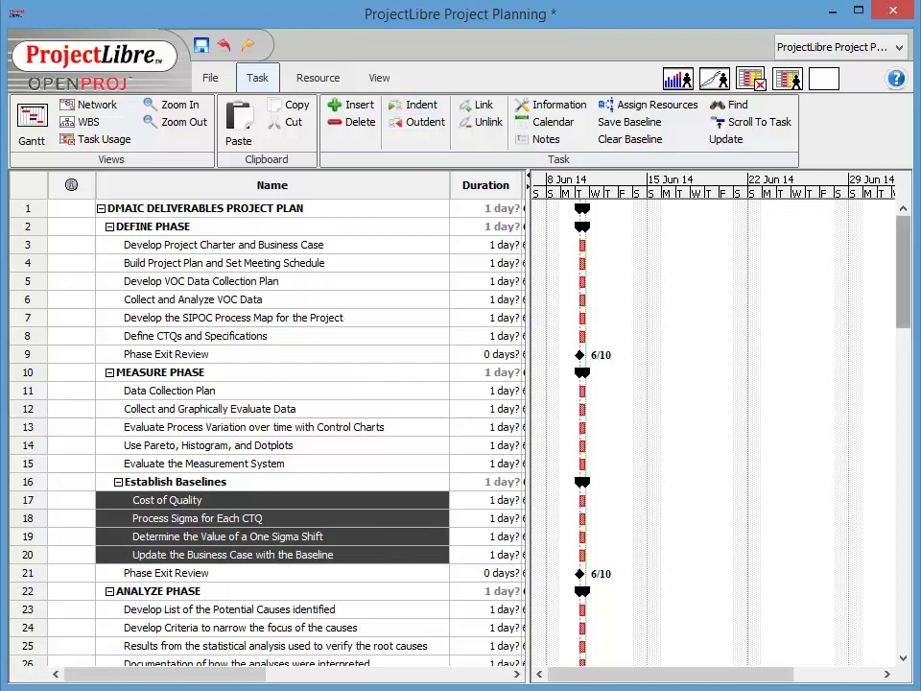
Step: Indent the three tasks from things gone right to recommendations under Document Lessons Learned
drag(900, 304, 890, 433)
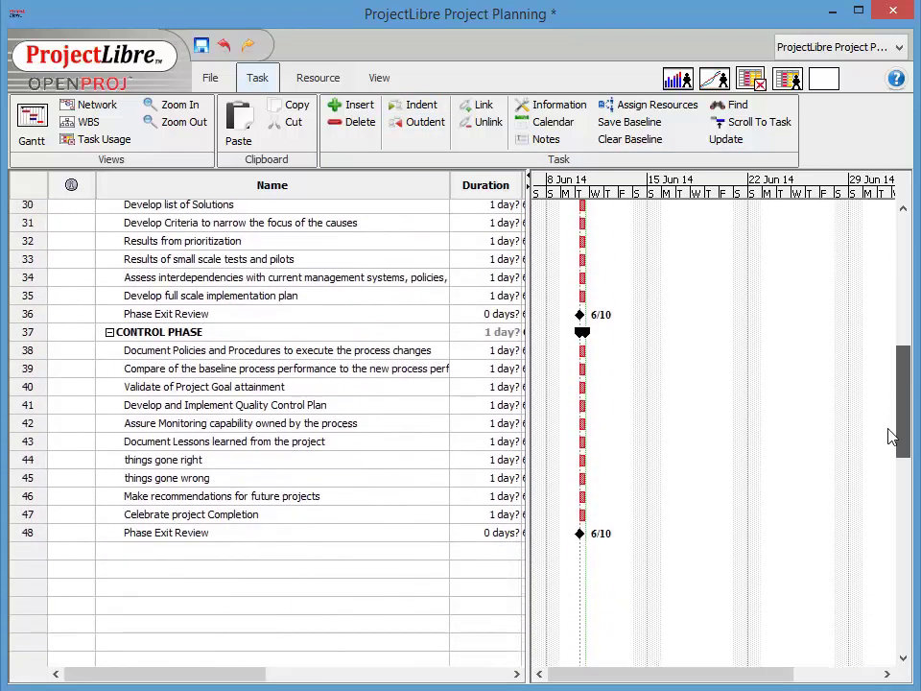
double_click(203, 461)
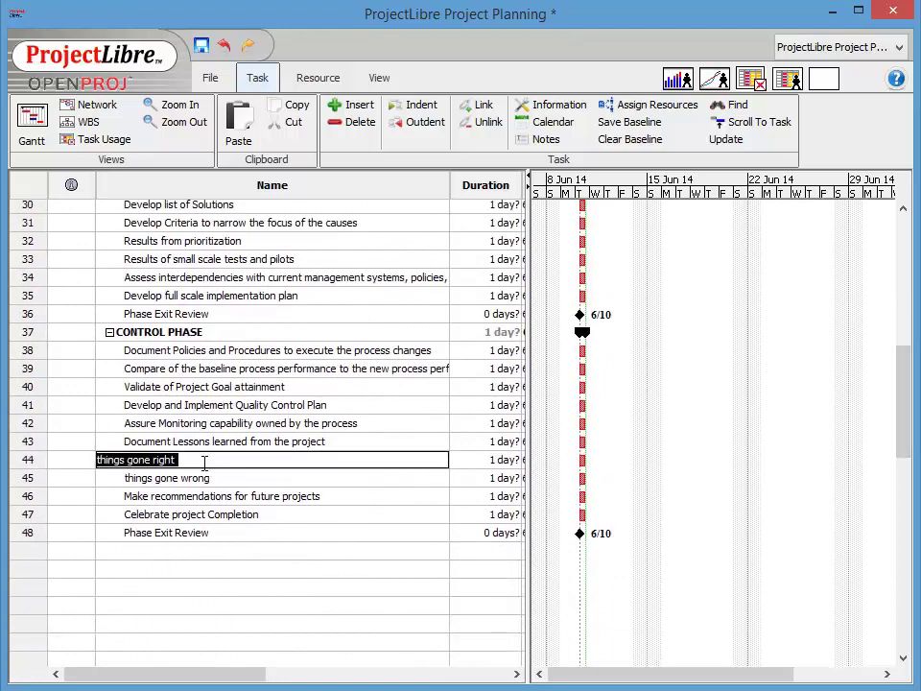
shift+click(245, 500)
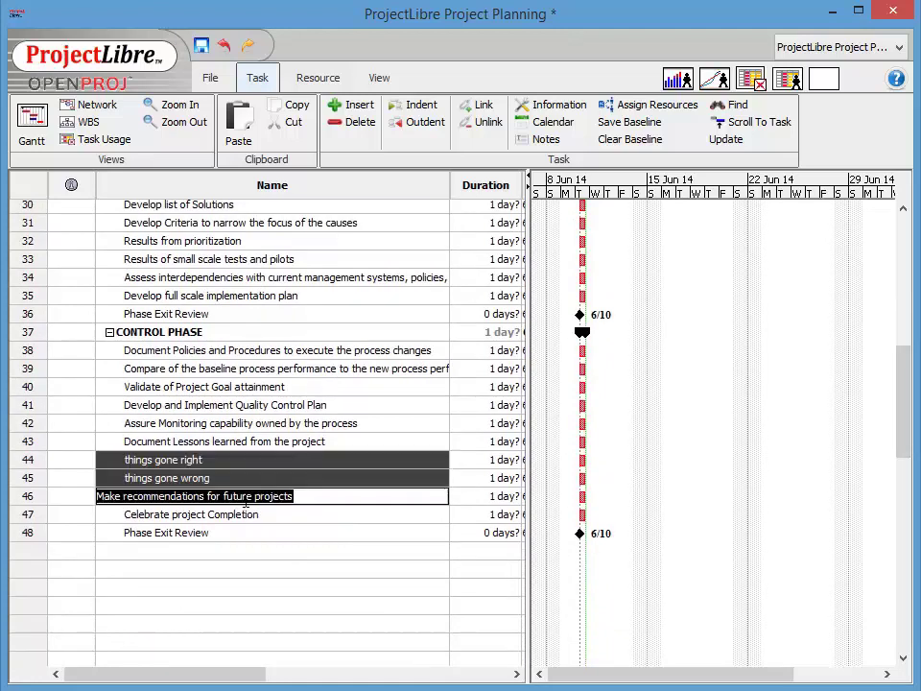
click(417, 105)
click(363, 566)
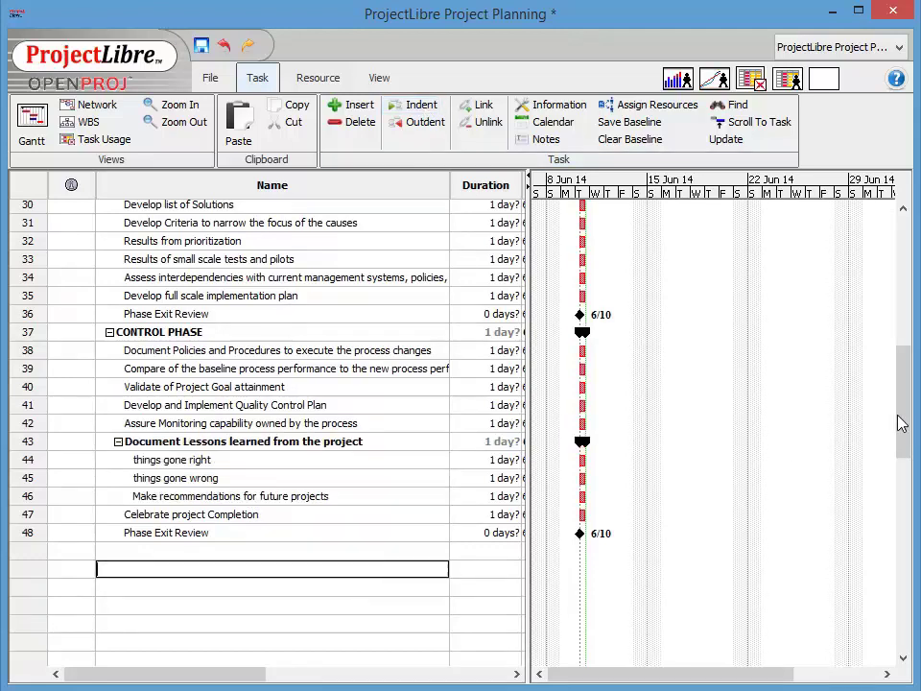
mouse_move(901, 423)
mouse_down()
mouse_move(902, 299)
mouse_move(886, 239)
mouse_up()
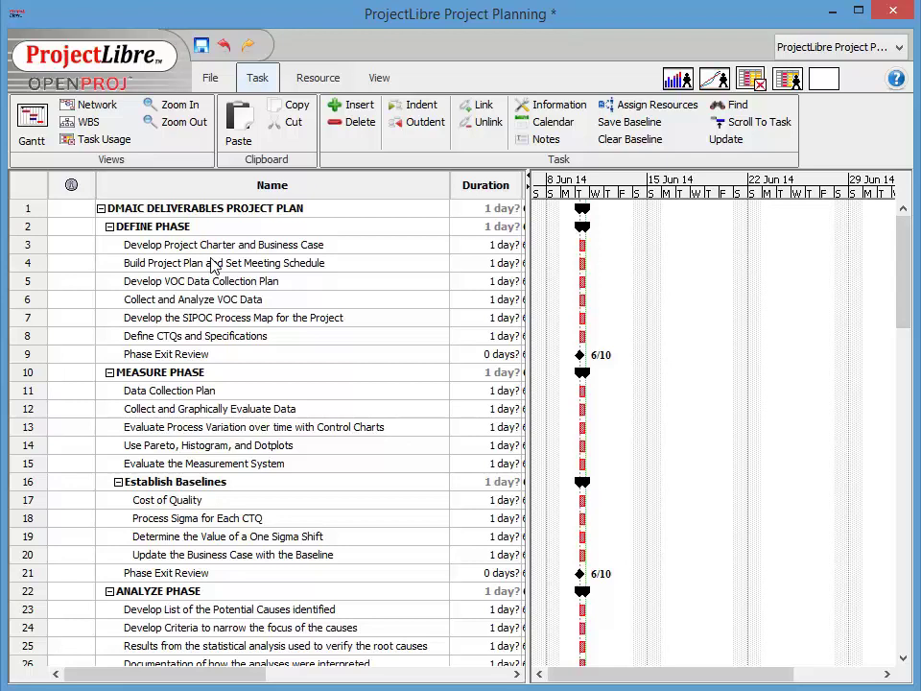
Step: Link the Define phase tasks and Measure tasks 11–15 each in sequence
double_click(177, 249)
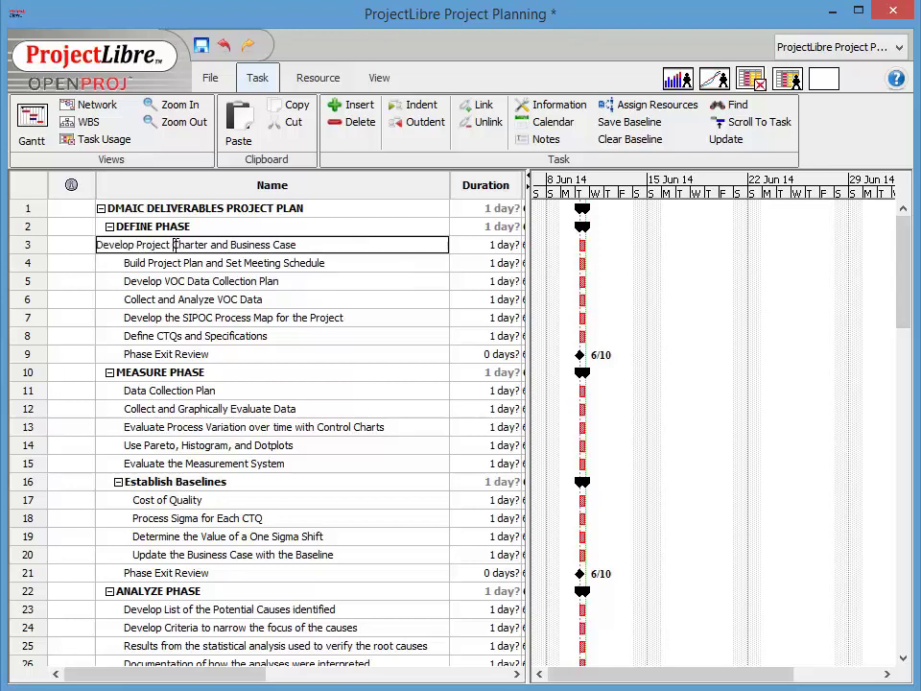
shift+click(234, 355)
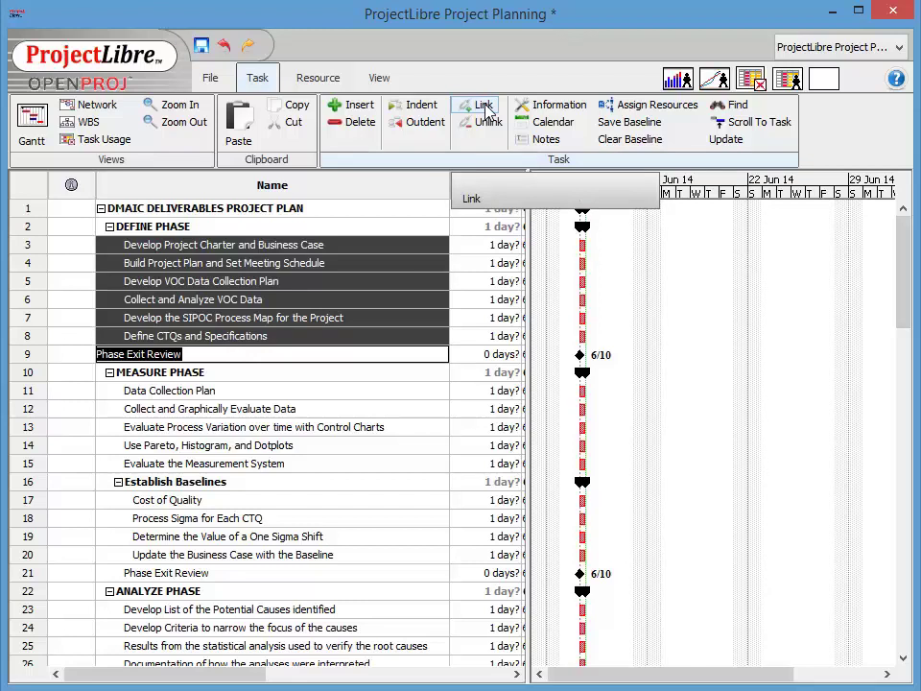
click(482, 106)
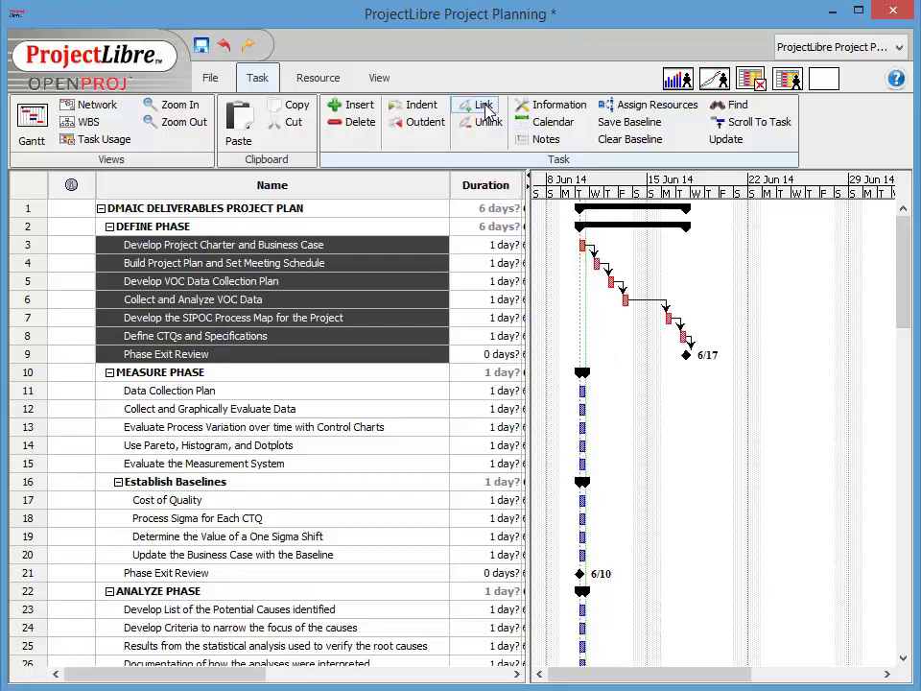
double_click(195, 390)
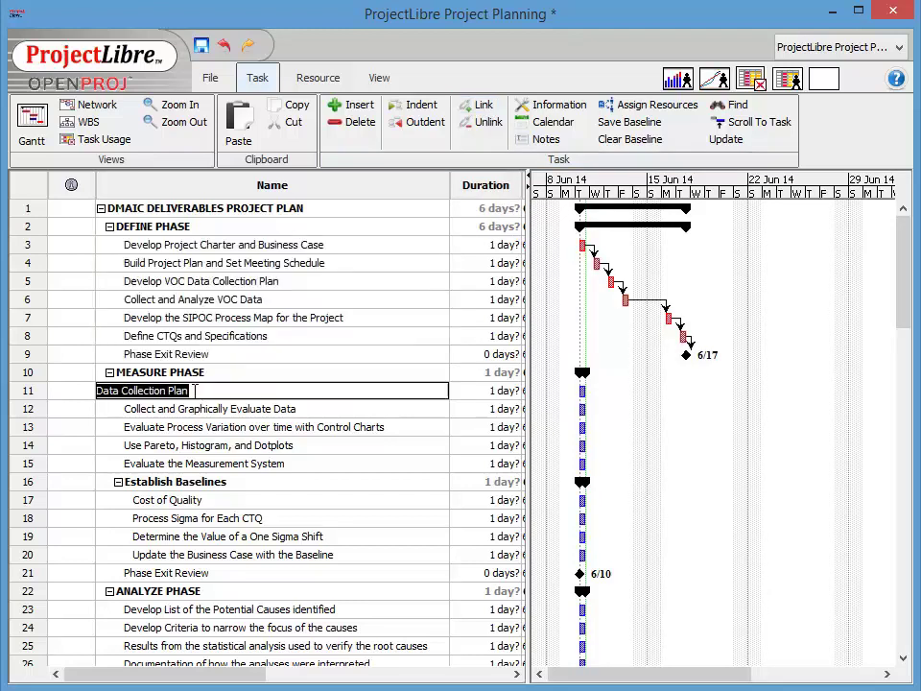
shift+click(245, 463)
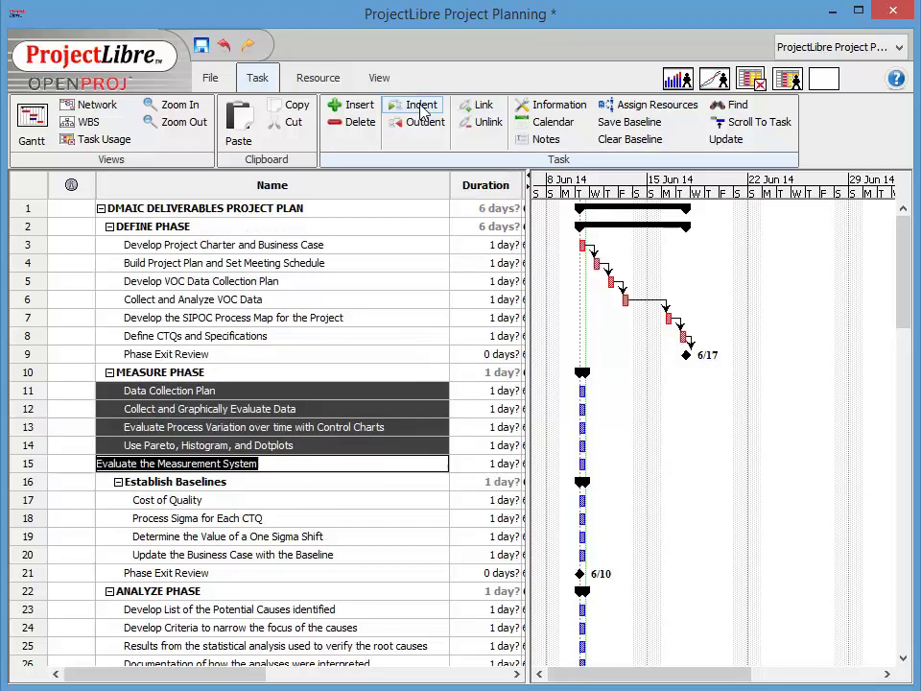
click(477, 107)
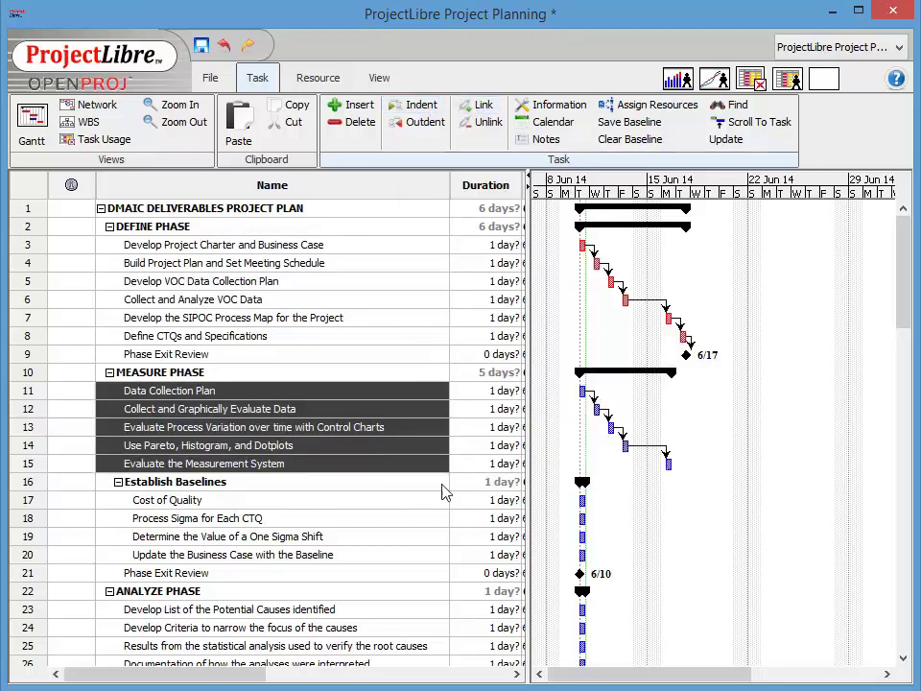
Step: Chain Establish Baselines subtasks 17–21, and make Establish Baselines follow control-charts task 13
double_click(254, 509)
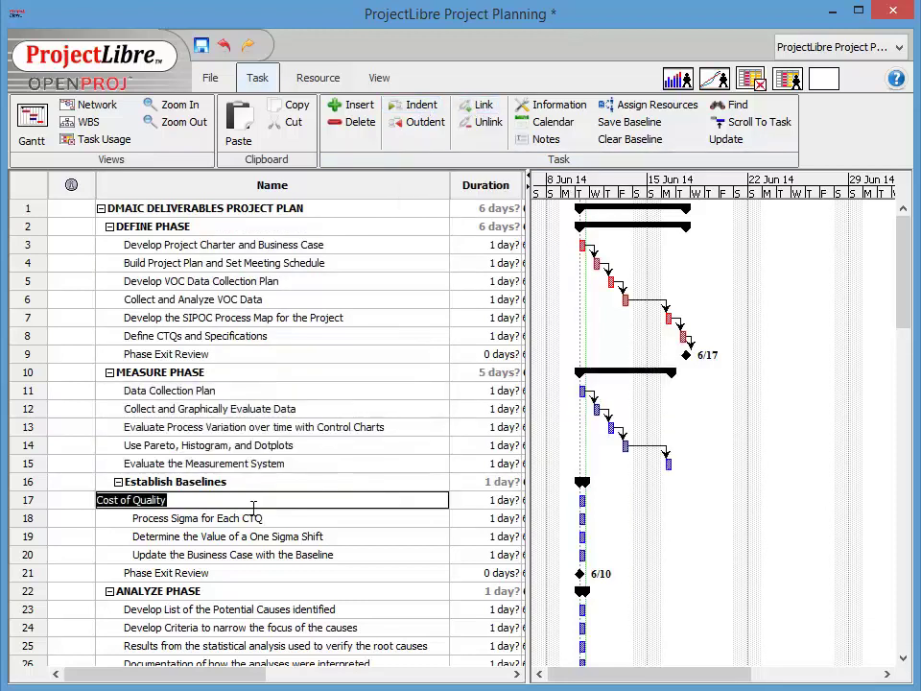
shift+click(241, 575)
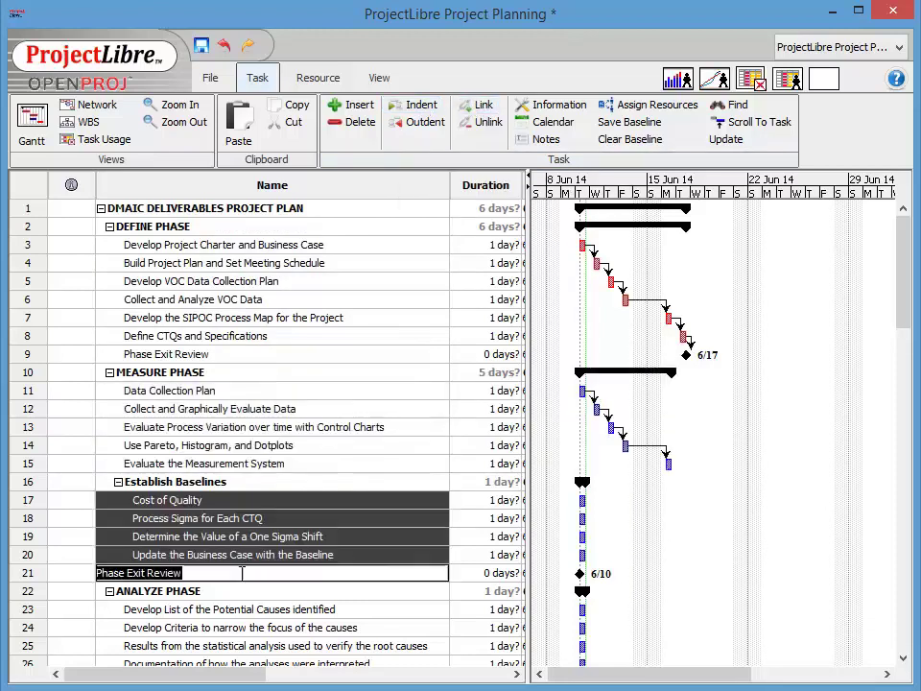
click(484, 106)
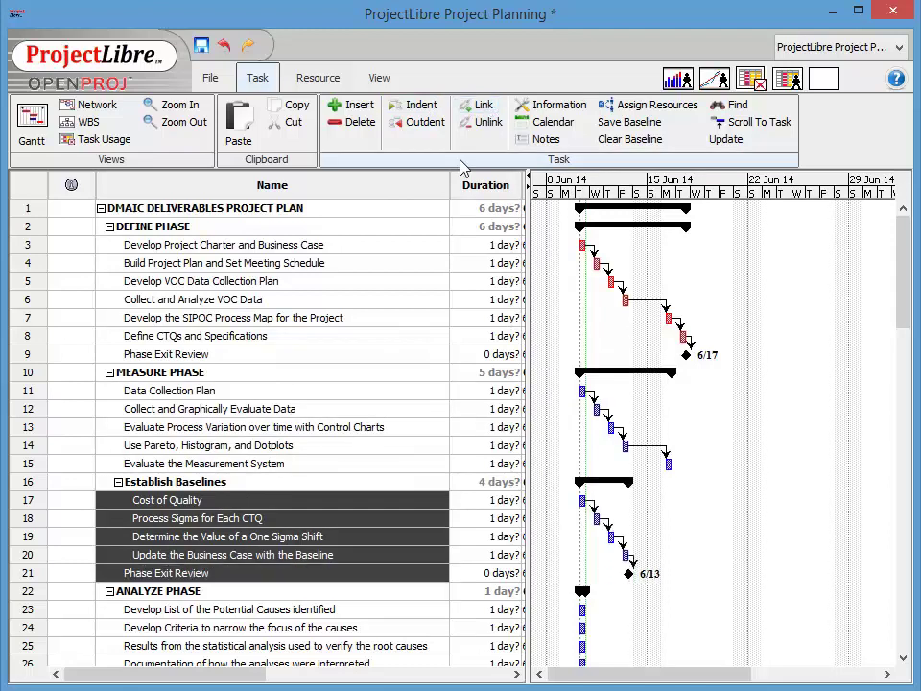
double_click(161, 481)
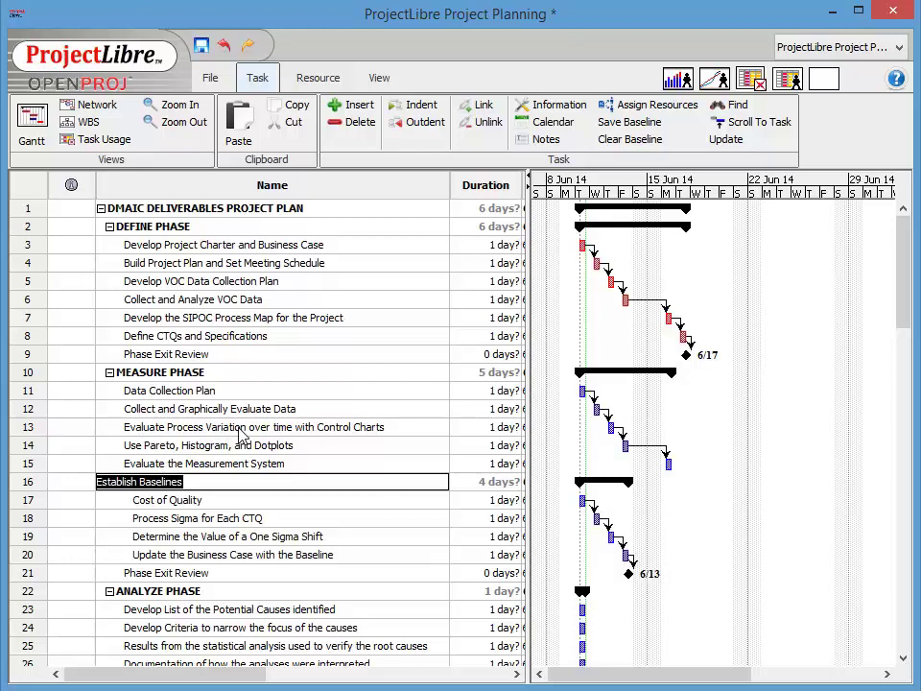
double_click(239, 427)
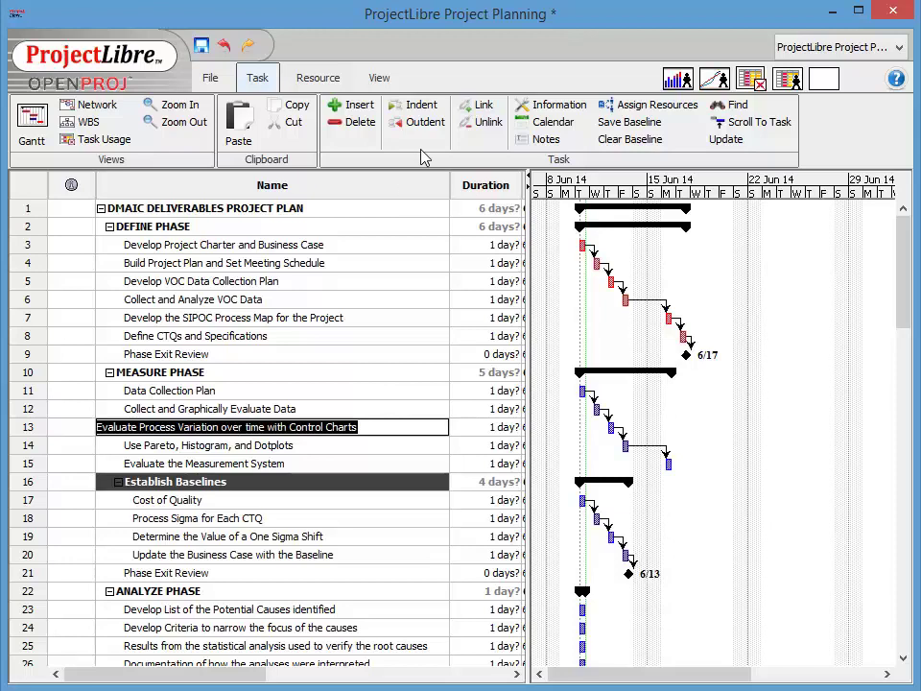
click(485, 107)
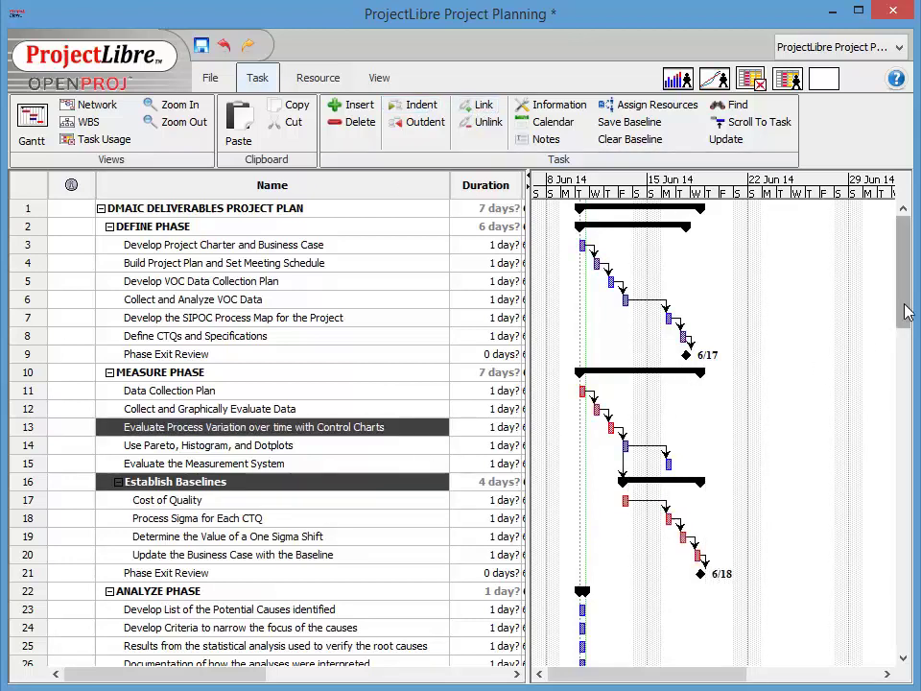
Step: Link Analyze tasks 23–28 and Improve tasks 30–36 each in sequence
drag(902, 316, 903, 372)
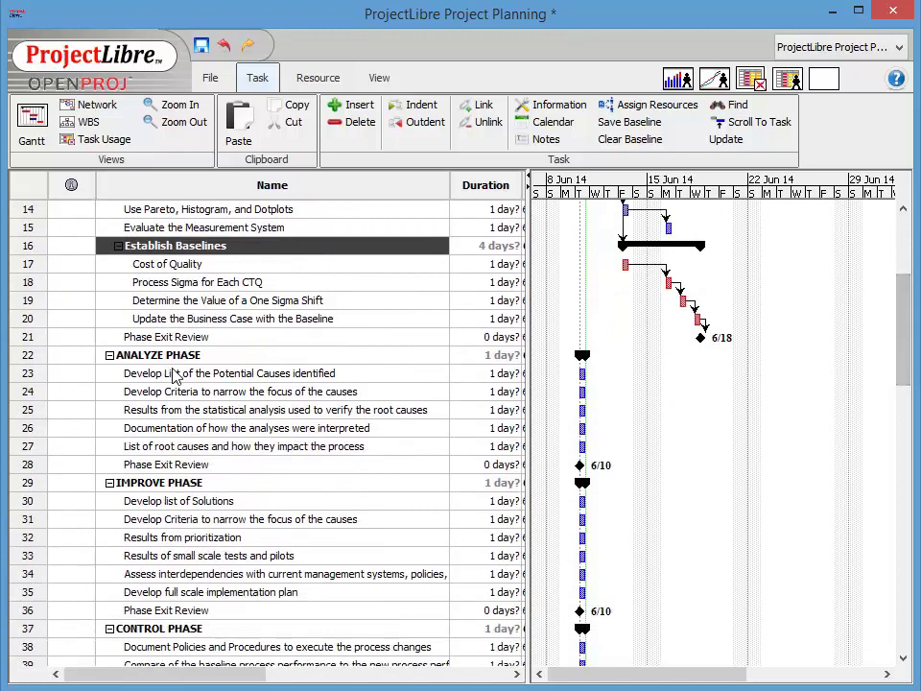
double_click(172, 375)
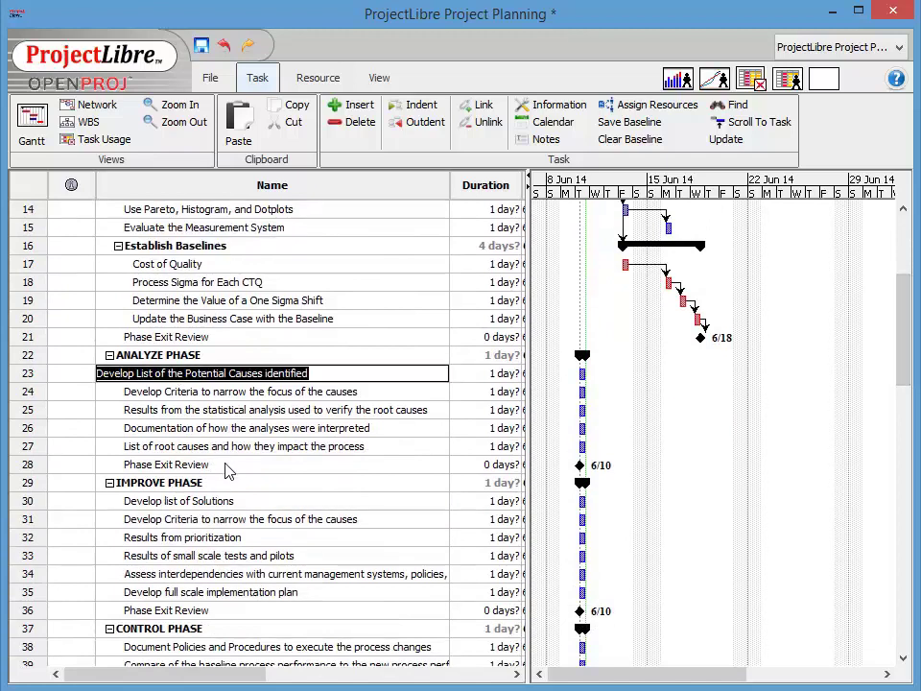
shift+click(228, 469)
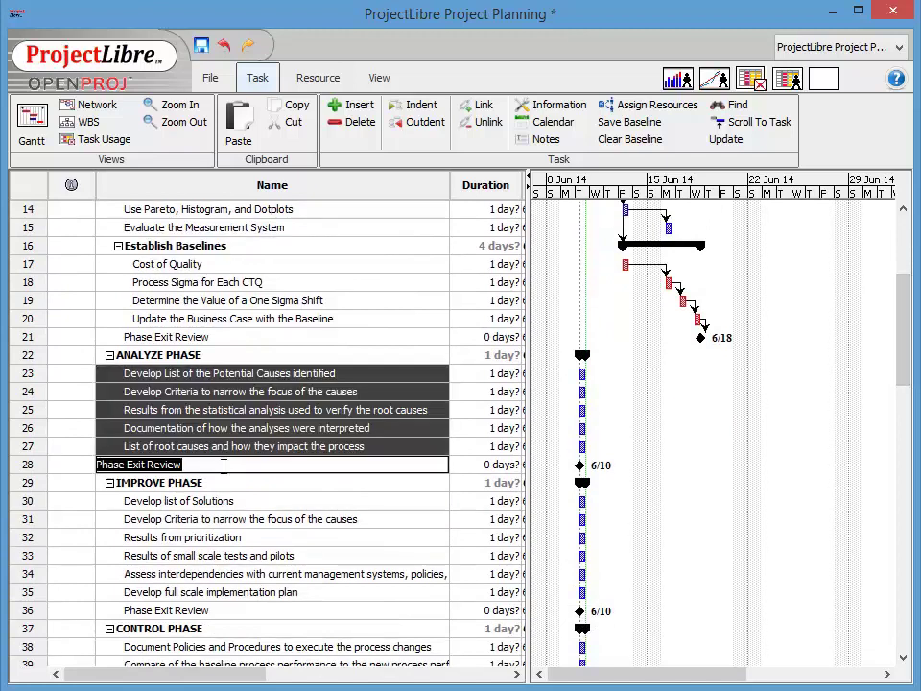
click(484, 107)
click(236, 501)
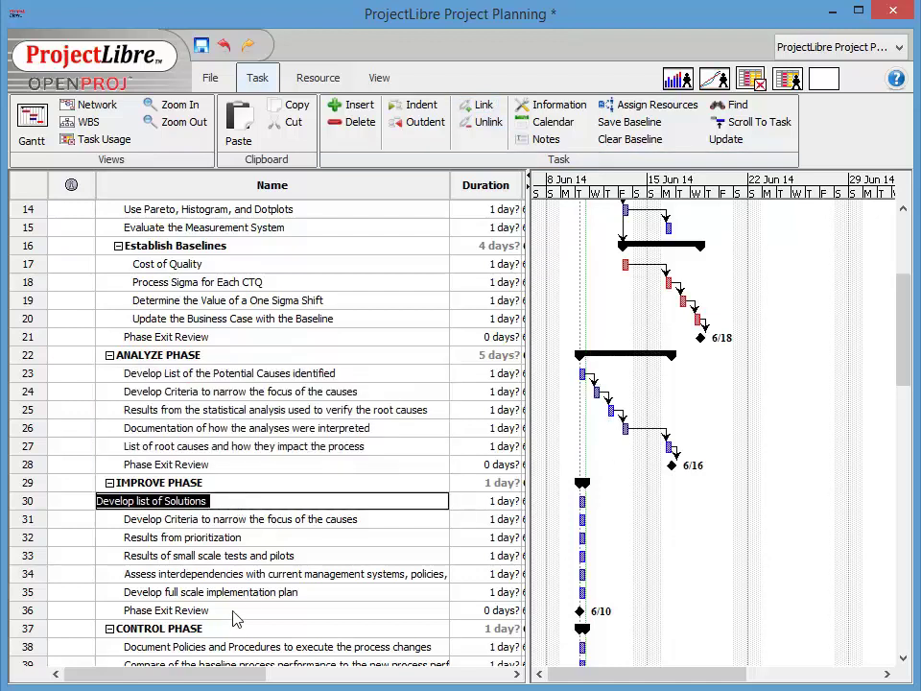
shift+click(236, 619)
click(482, 108)
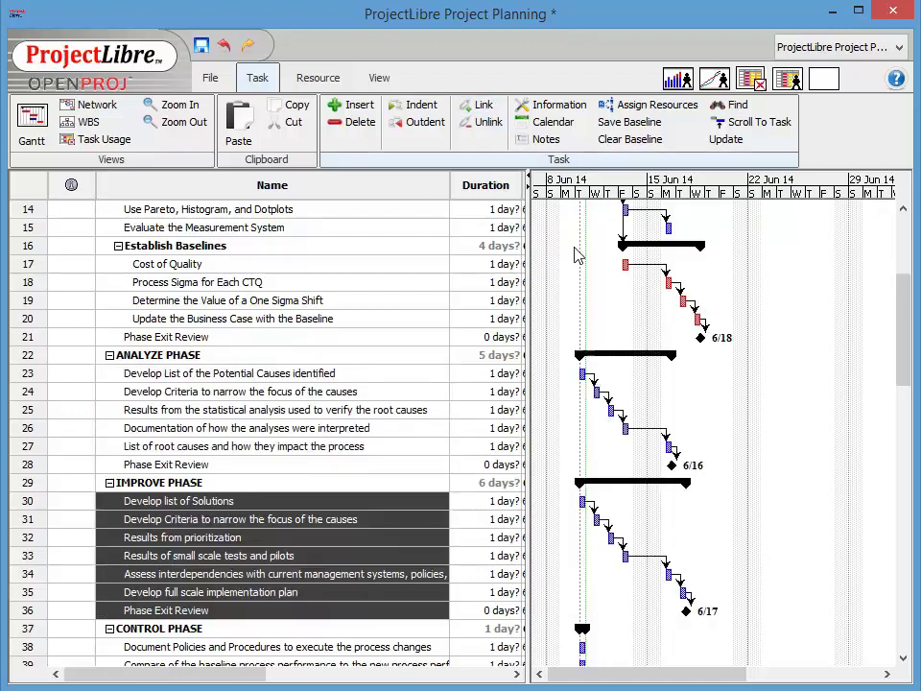
Step: Link Control Phase tasks 38–42 in sequence
scroll(905, 353, down, 4)
scroll(904, 365, down, 3)
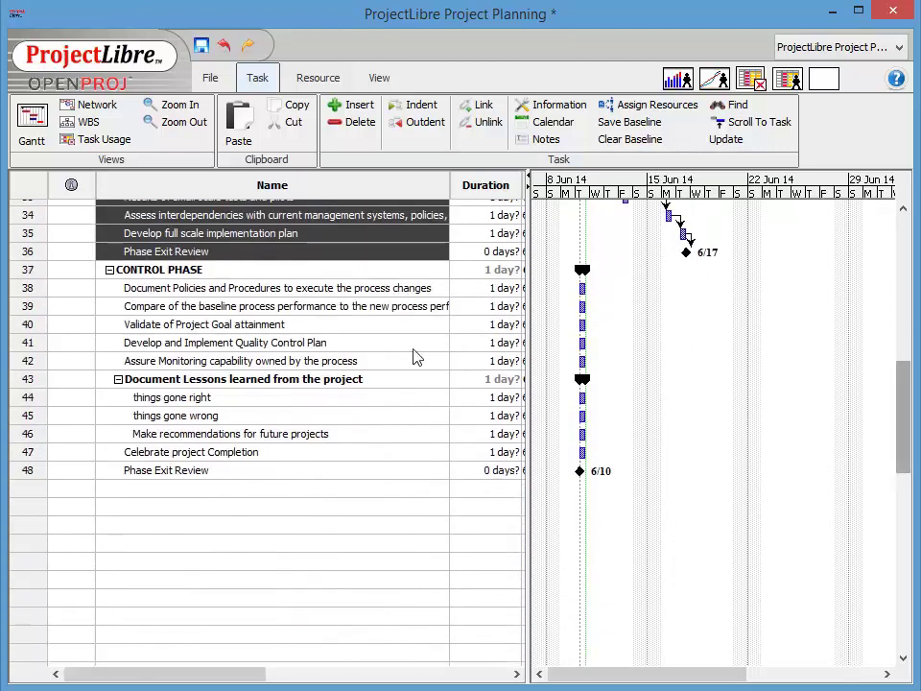
click(178, 288)
shift+click(220, 361)
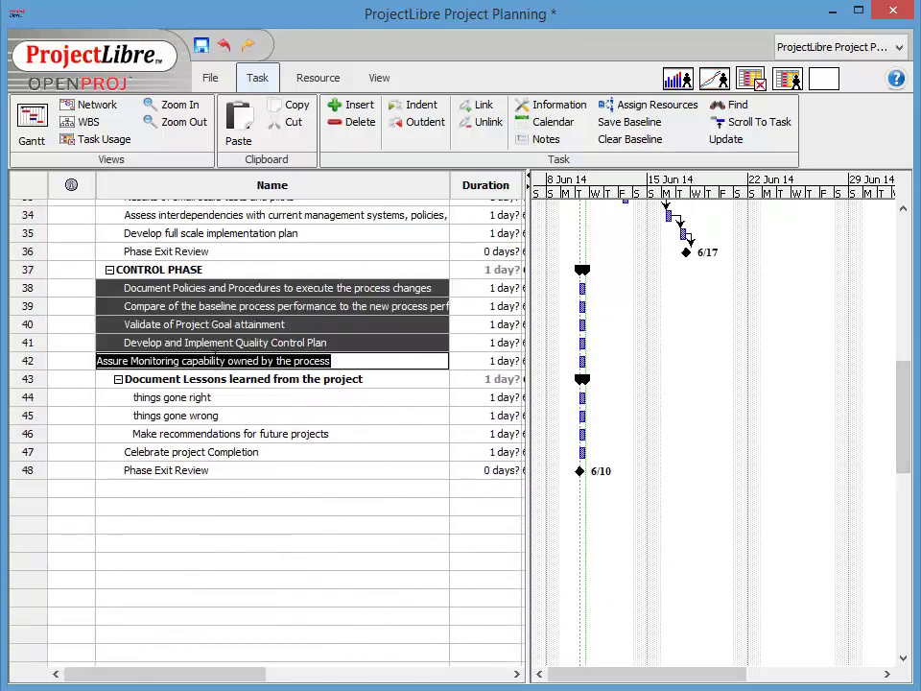
click(482, 105)
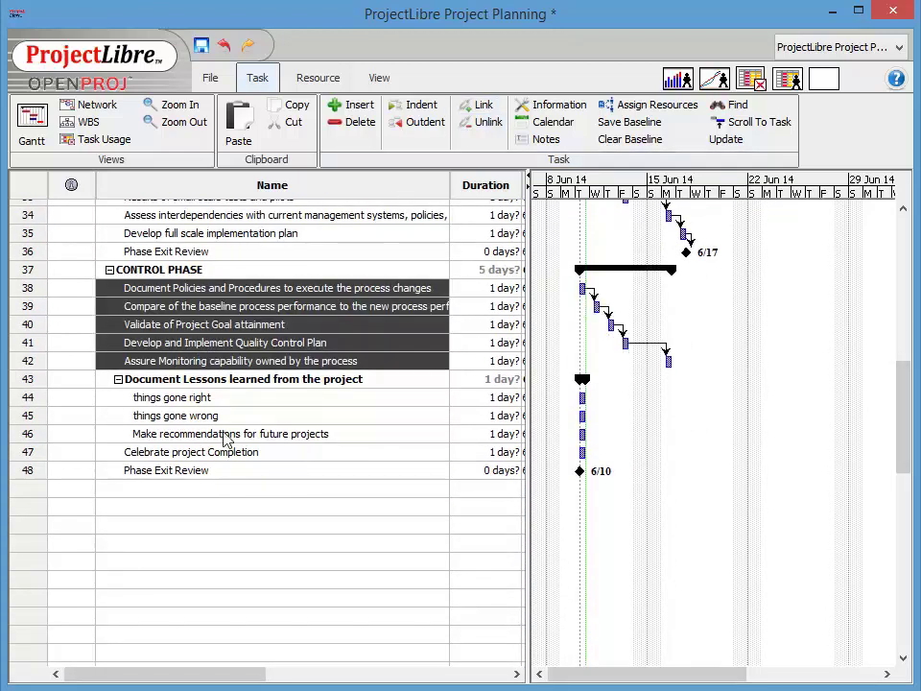
Step: Chain lessons-learned tasks 44–48, then link baseline-comparison task 39 to the lessons summary
double_click(226, 397)
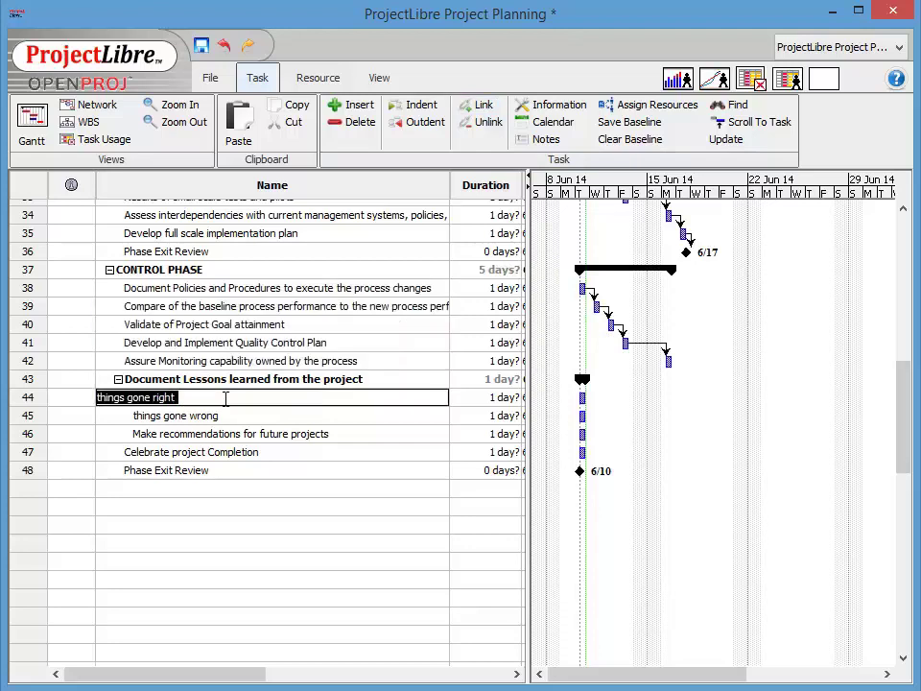
shift+click(236, 471)
click(480, 105)
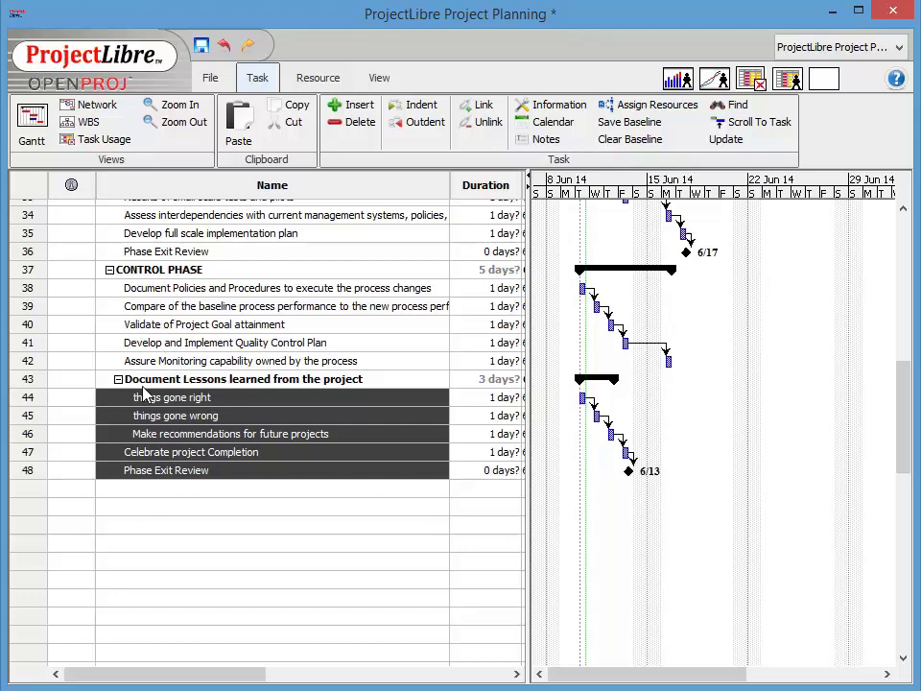
double_click(149, 309)
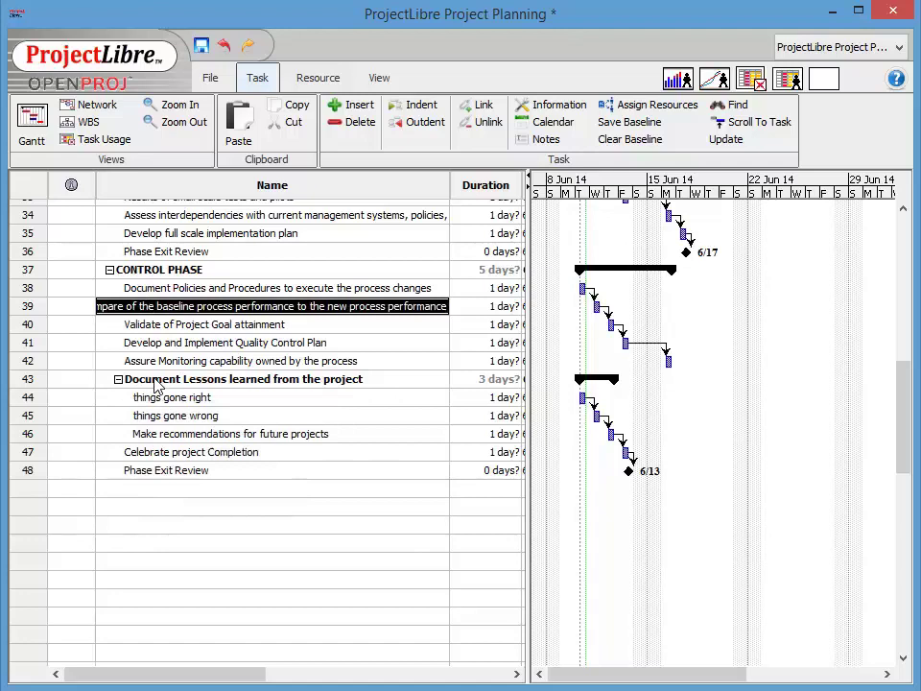
double_click(156, 382)
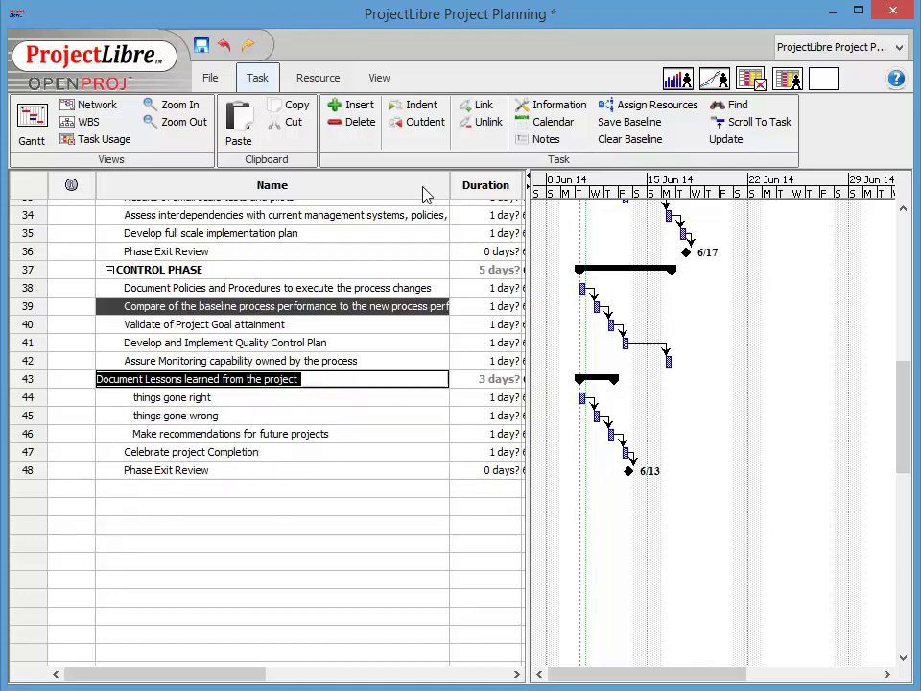
click(484, 108)
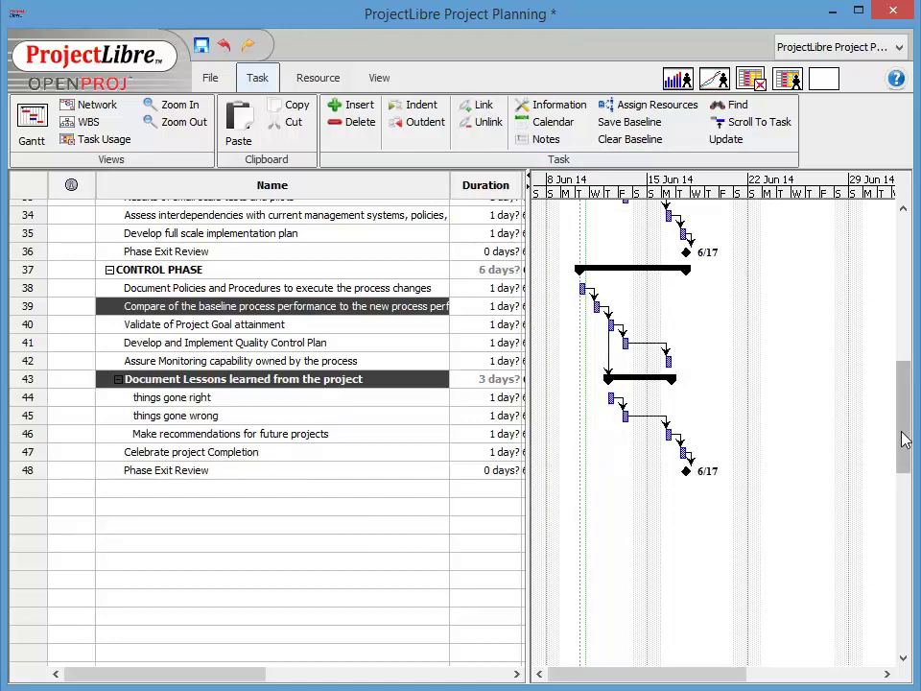
Step: Make MEASURE PHASE follow the Define exit review and ANALYZE PHASE the Measure exit review
scroll(907, 384, up, 4)
scroll(907, 374, up, 7)
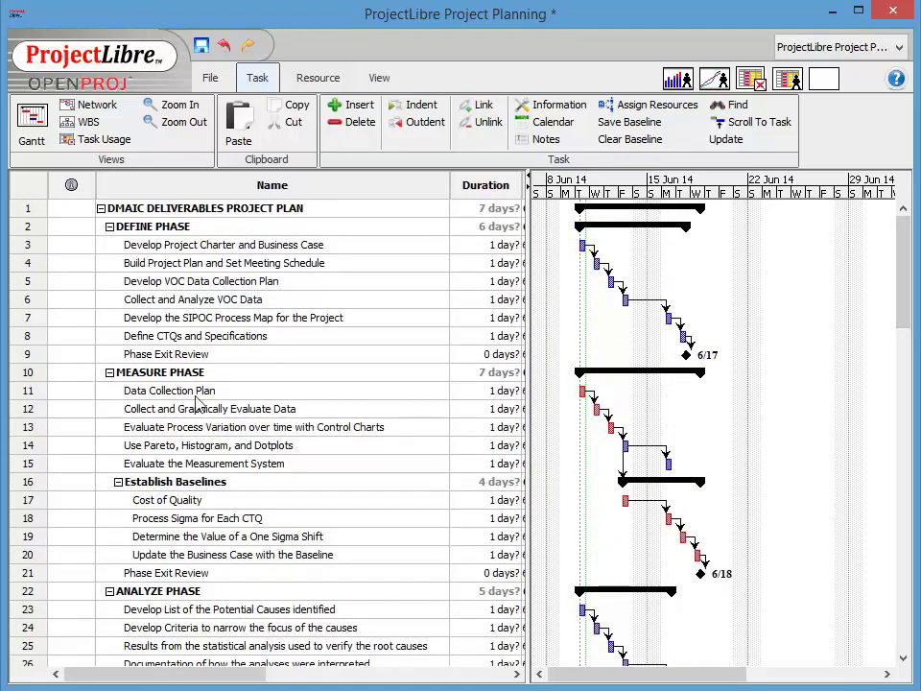
double_click(215, 354)
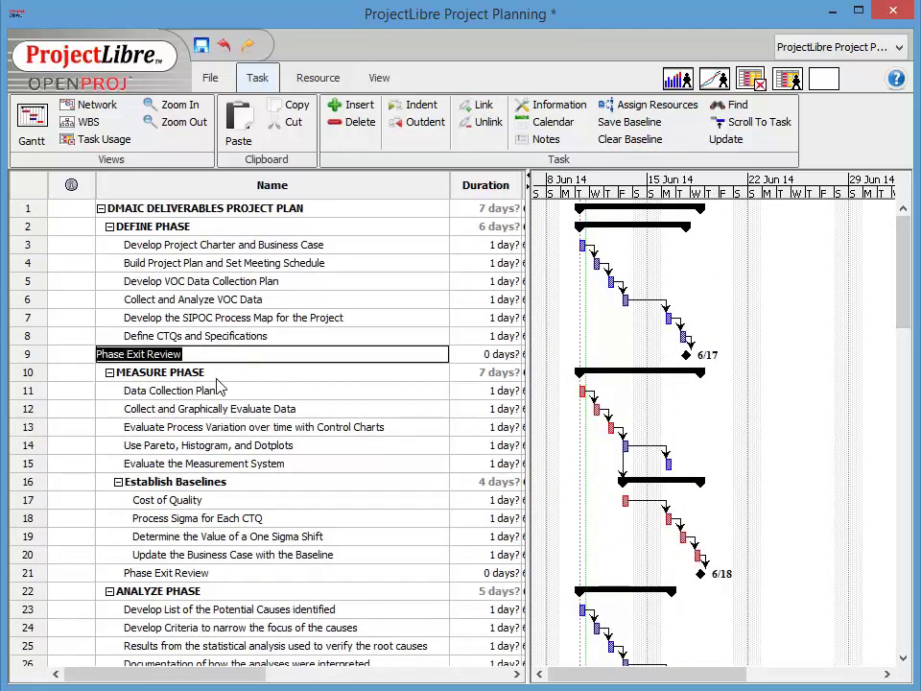
double_click(220, 372)
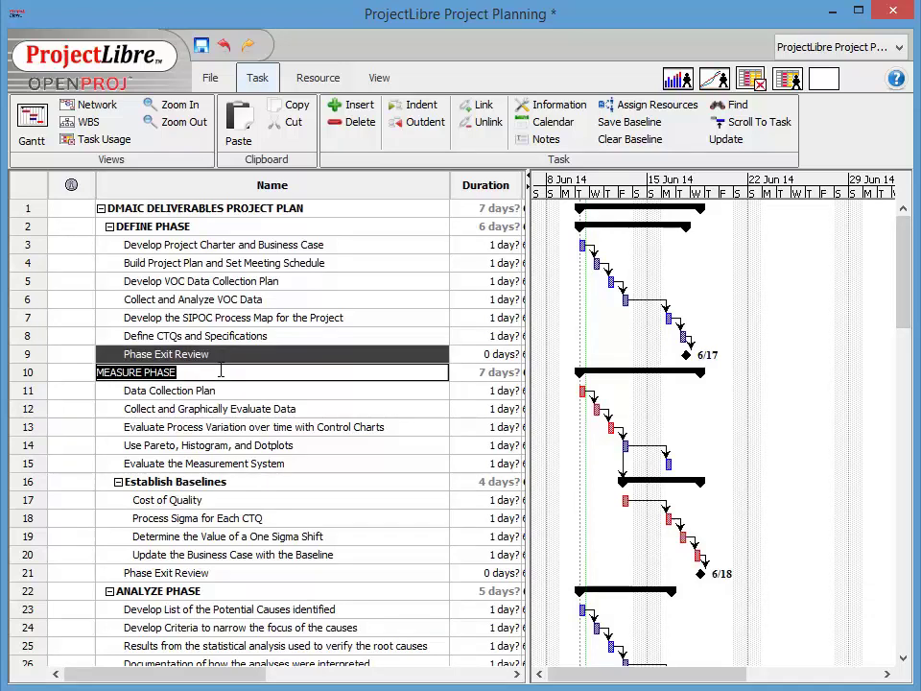
click(483, 106)
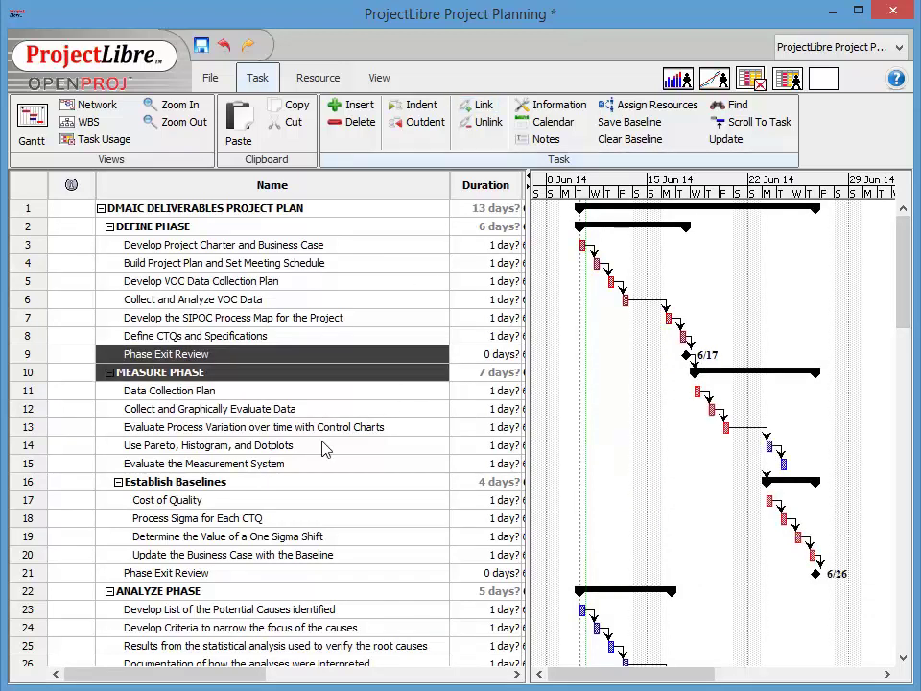
double_click(177, 573)
double_click(153, 591)
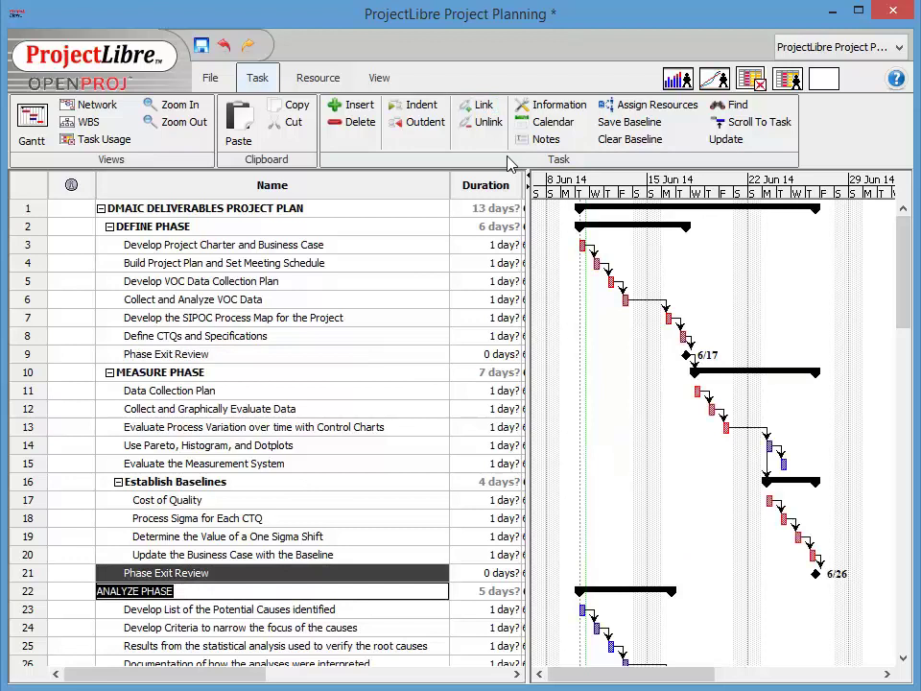
click(486, 107)
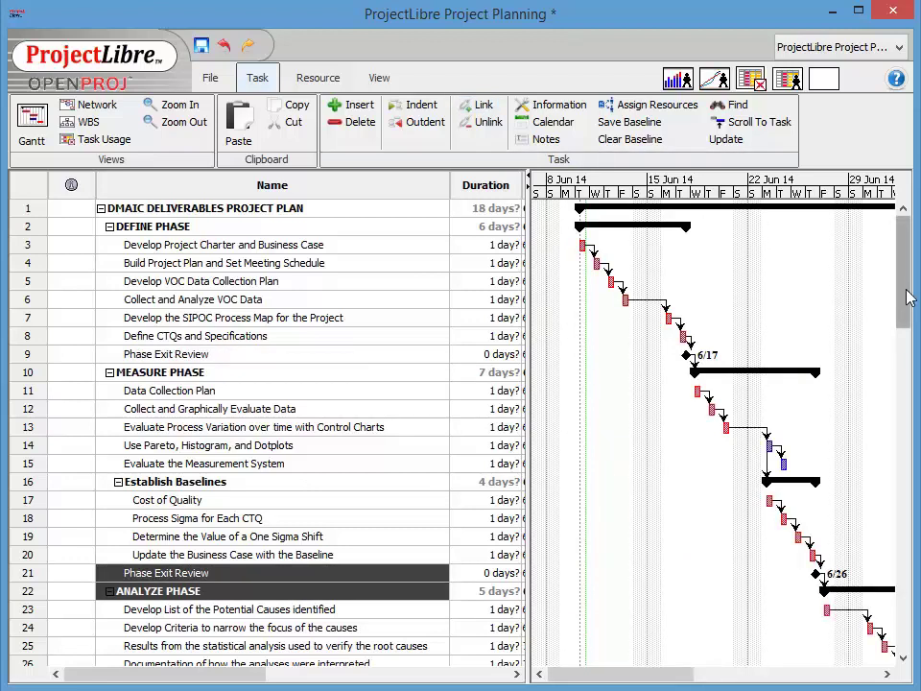
Step: Make IMPROVE PHASE follow the Analyze exit review and CONTROL PHASE the Improve exit review
drag(906, 298, 874, 396)
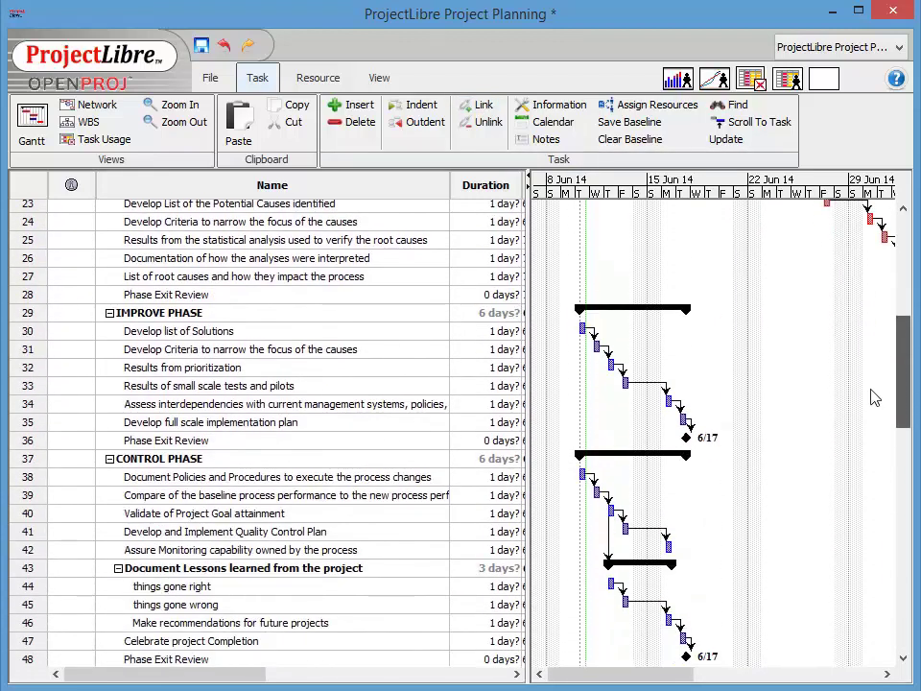
double_click(203, 297)
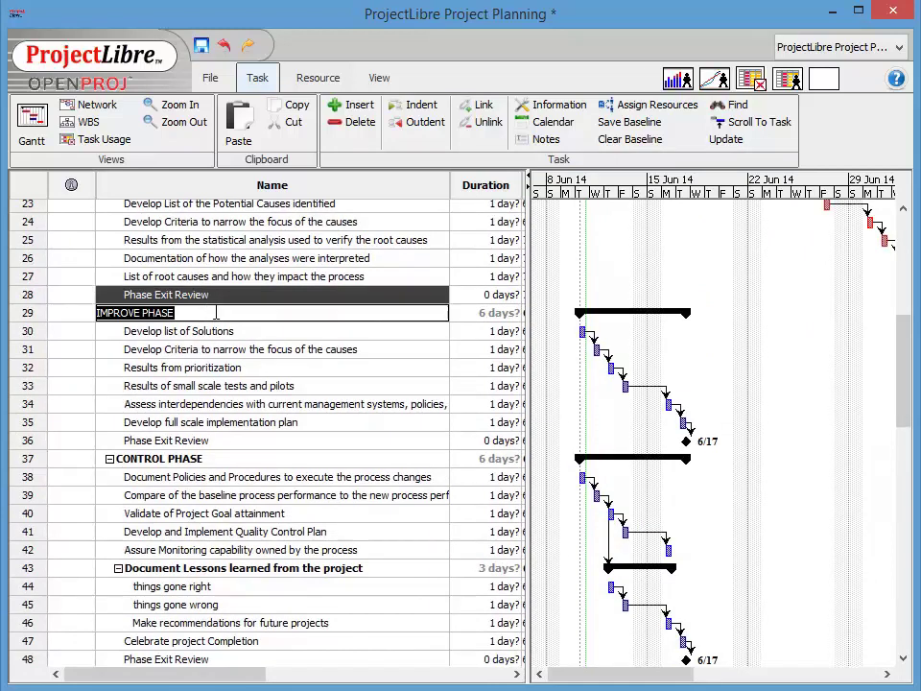
click(481, 105)
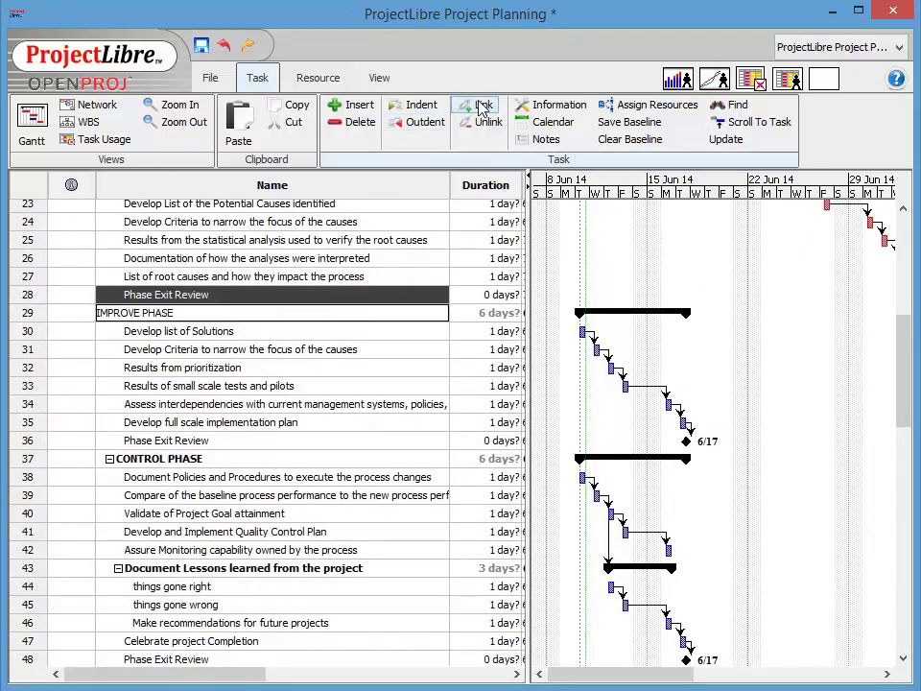
double_click(227, 440)
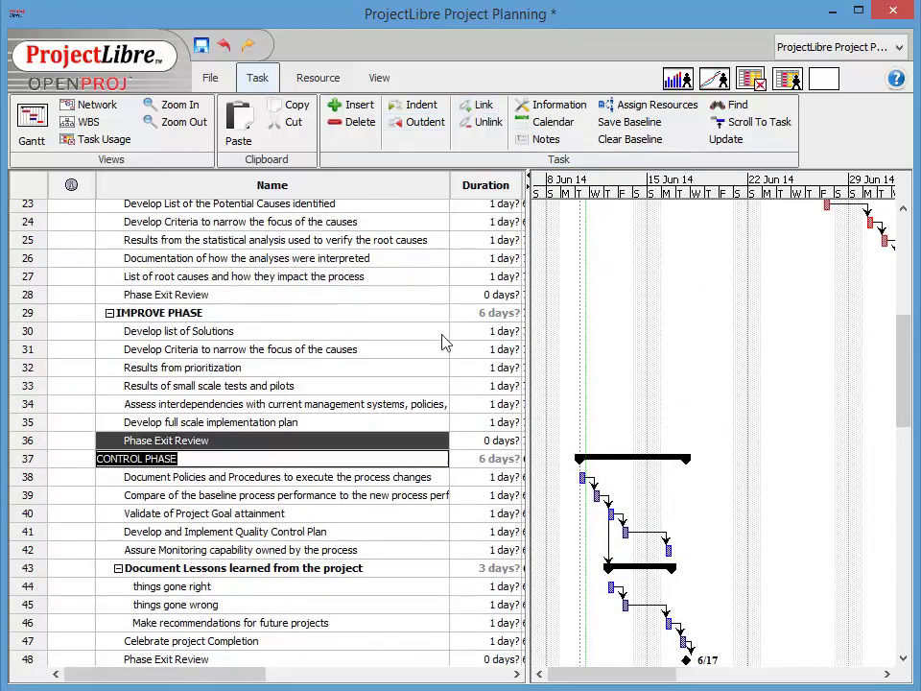
click(486, 108)
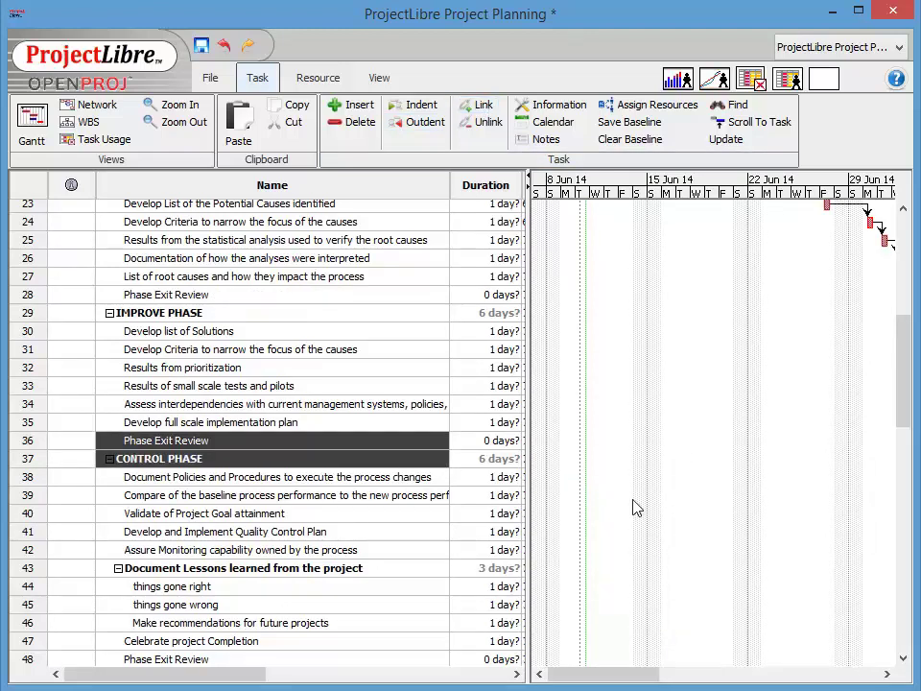
Step: Clear the selection and scroll the table and Gantt chart back to the plan's start
drag(902, 380, 902, 434)
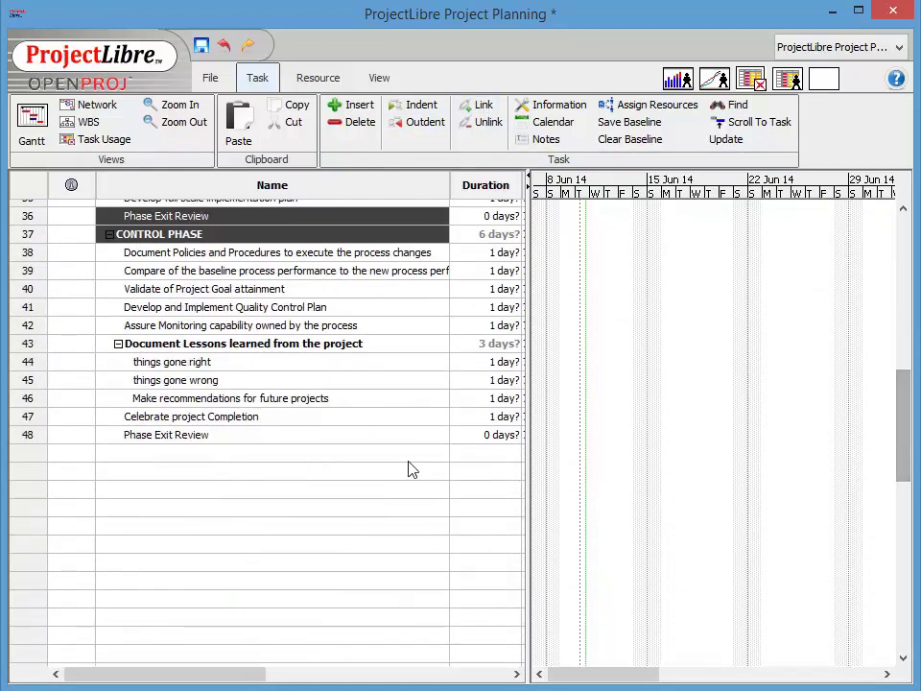
click(410, 469)
drag(631, 680, 733, 680)
scroll(903, 383, up, 2)
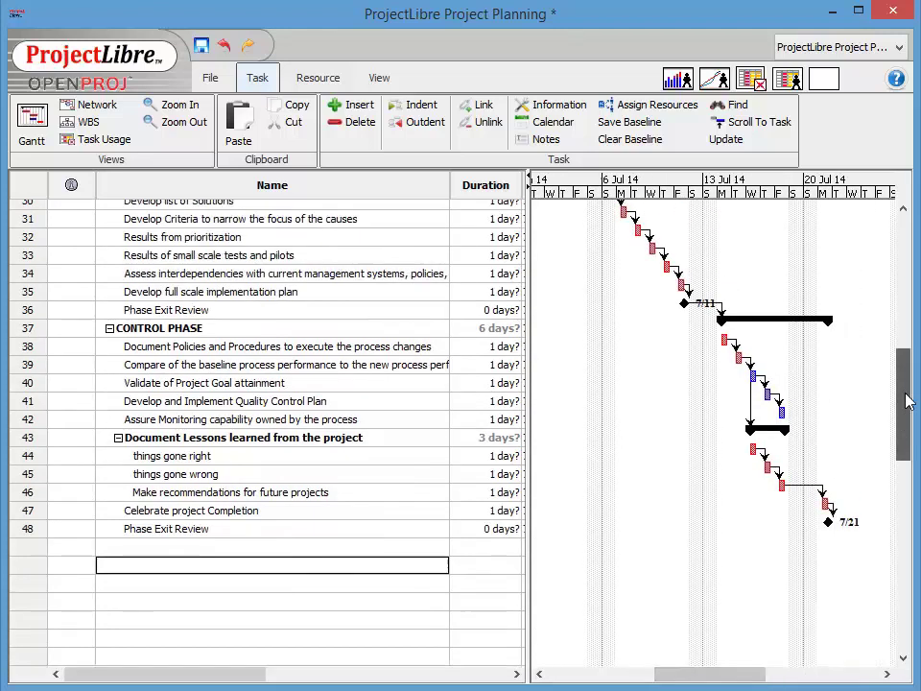
drag(906, 400, 916, 360)
drag(686, 673, 611, 681)
drag(907, 381, 916, 299)
drag(627, 679, 564, 678)
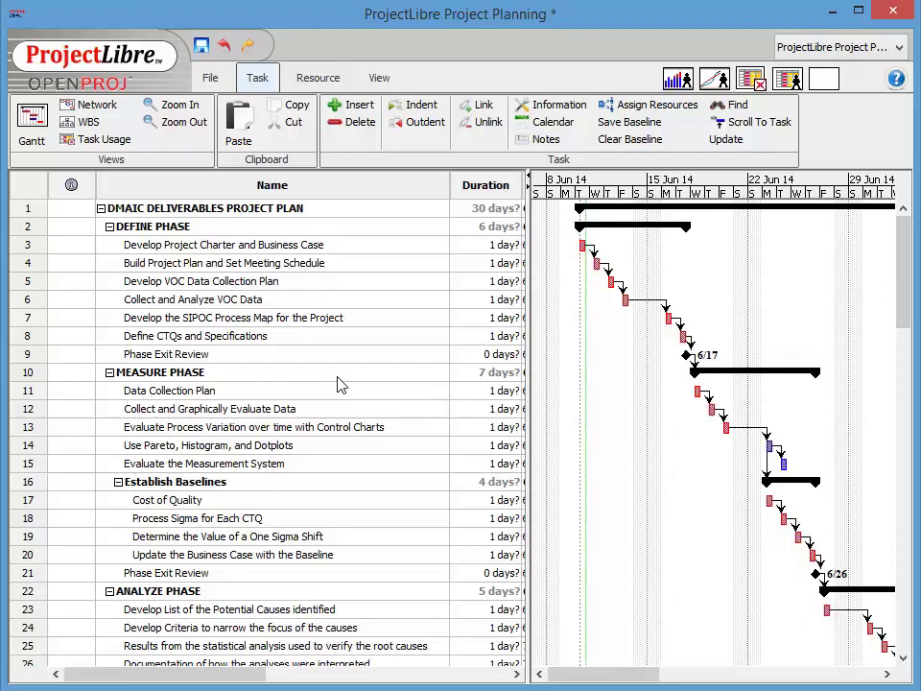
Step: Set Collect and Analyze VOC Data to 5 days and Define CTQs to 2 days
click(473, 298)
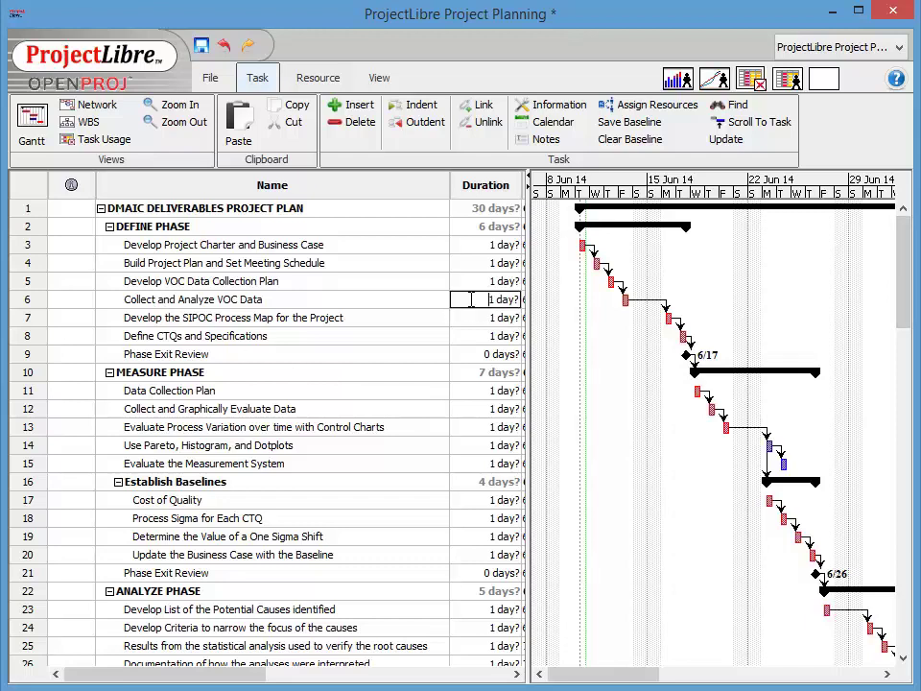
double_click(491, 299)
click(477, 334)
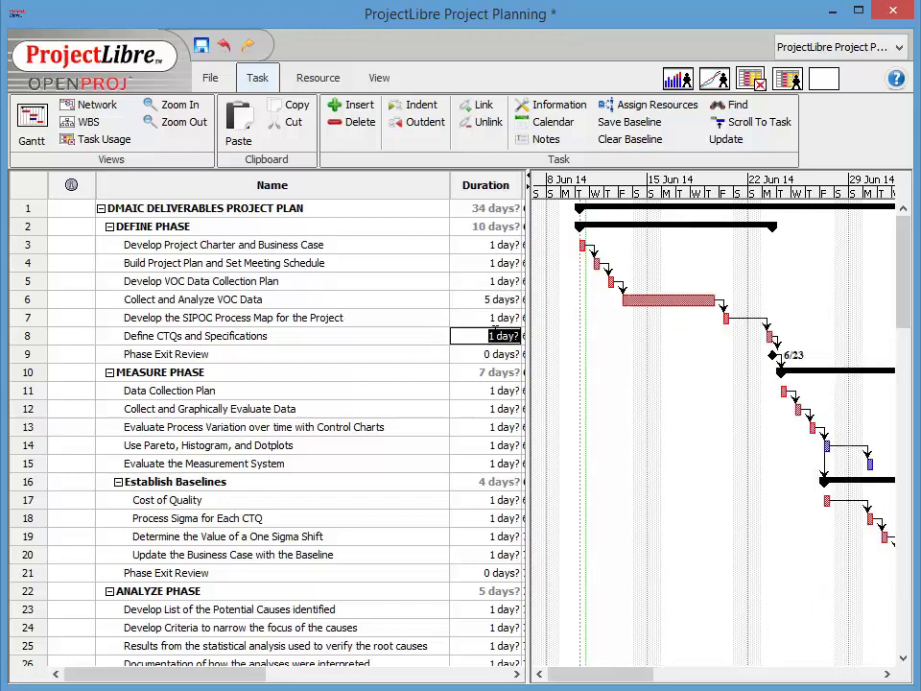
text(2)
click(497, 407)
Step: Set the graphical data evaluation to 5 days and Evaluate the Measurement System to 3 days
click(470, 408)
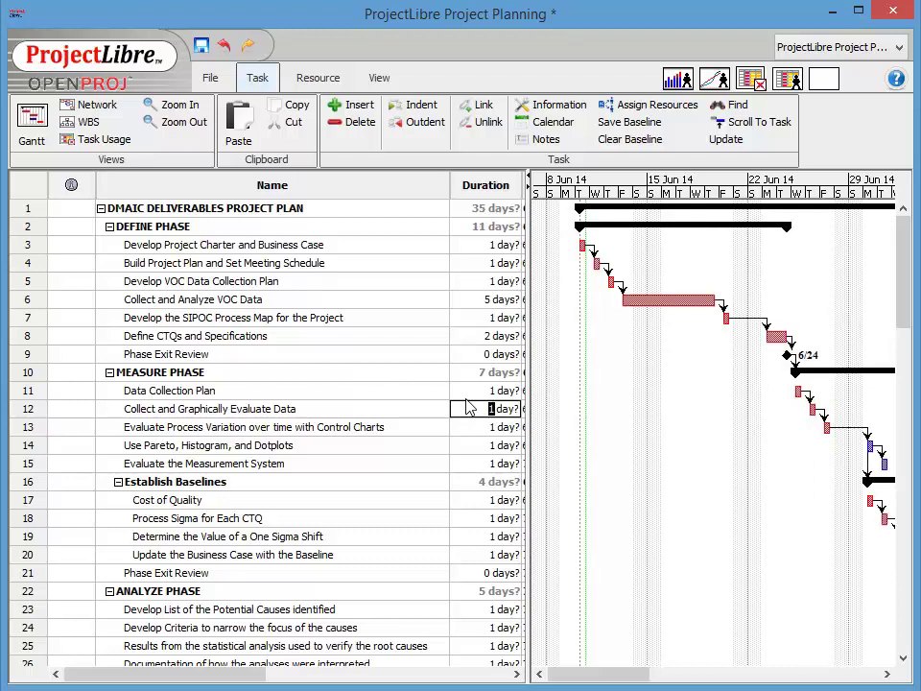
text(5)
click(515, 481)
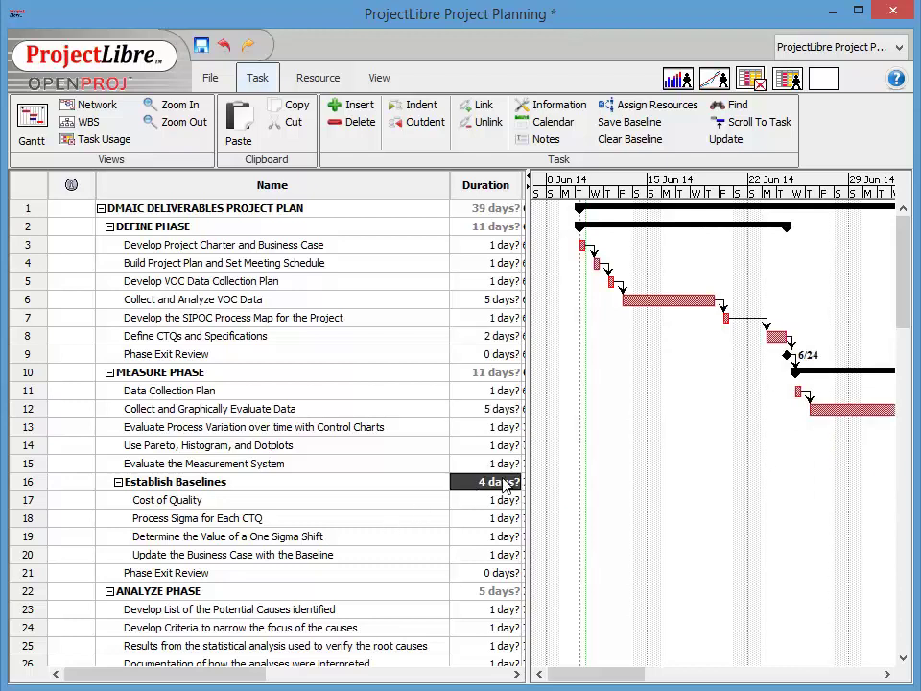
double_click(399, 481)
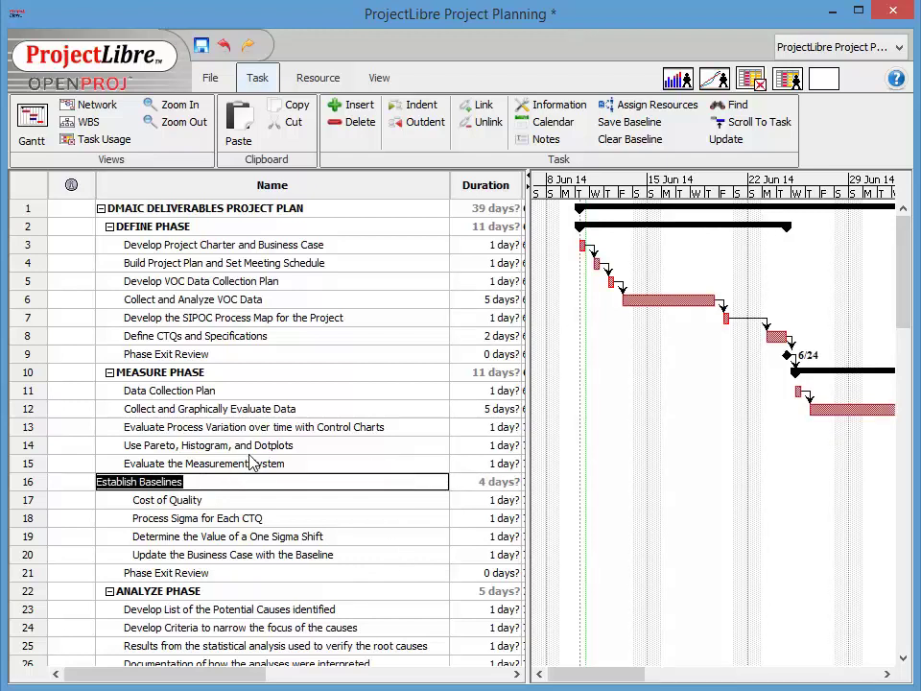
double_click(461, 463)
text(3)
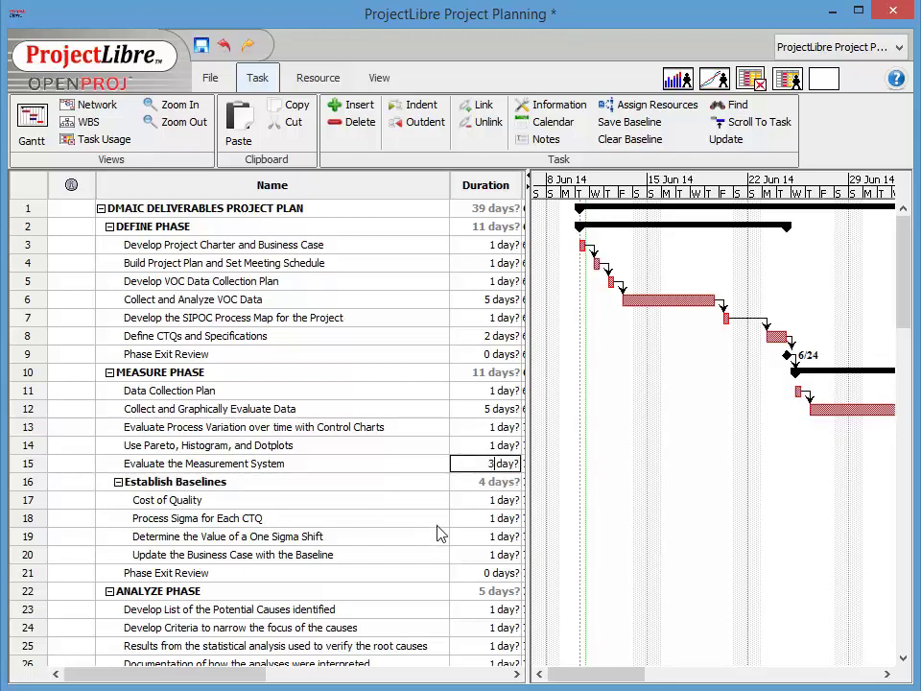
double_click(436, 500)
Step: Widen the task table to reveal the Start dates
drag(911, 317, 901, 353)
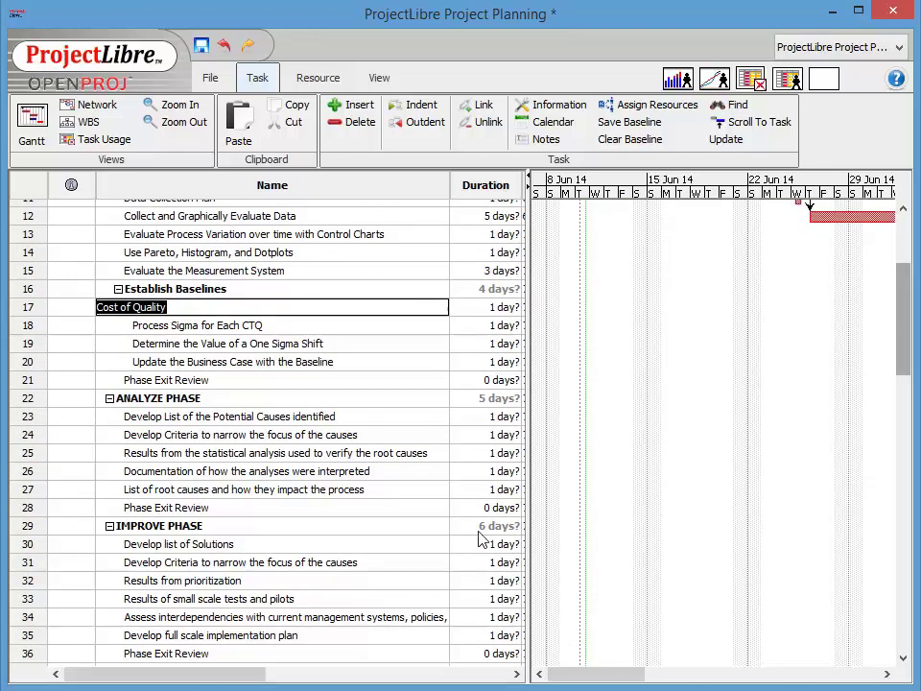
double_click(335, 471)
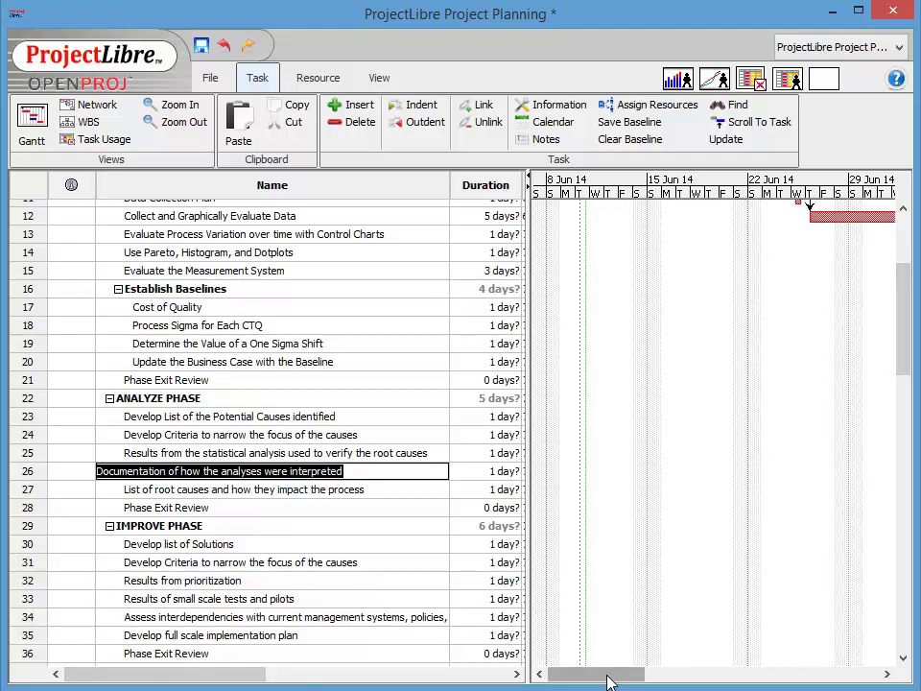
drag(907, 334, 907, 283)
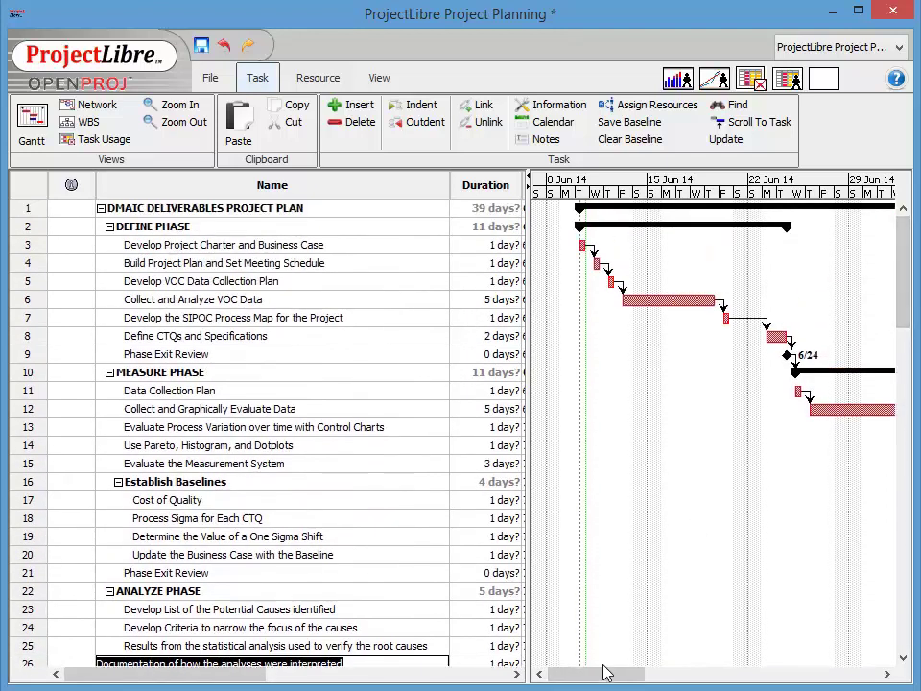
mouse_move(585, 674)
mouse_down()
mouse_move(645, 687)
mouse_move(574, 674)
mouse_up()
drag(525, 490, 637, 506)
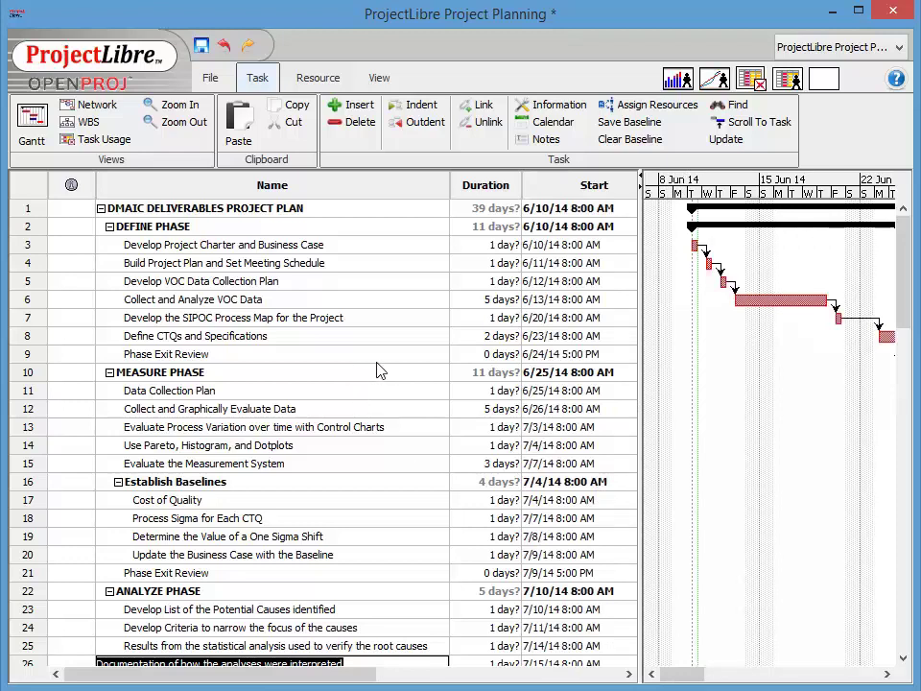
Step: Open the resource sheet and add Charlie and Janet as work resources
click(319, 80)
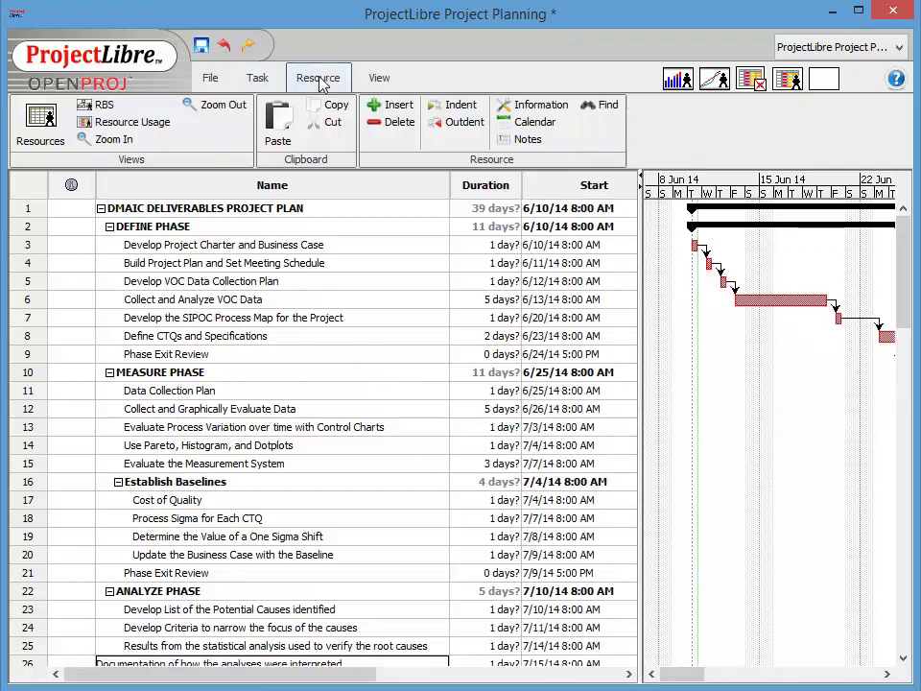
click(41, 128)
click(161, 209)
text(Char)
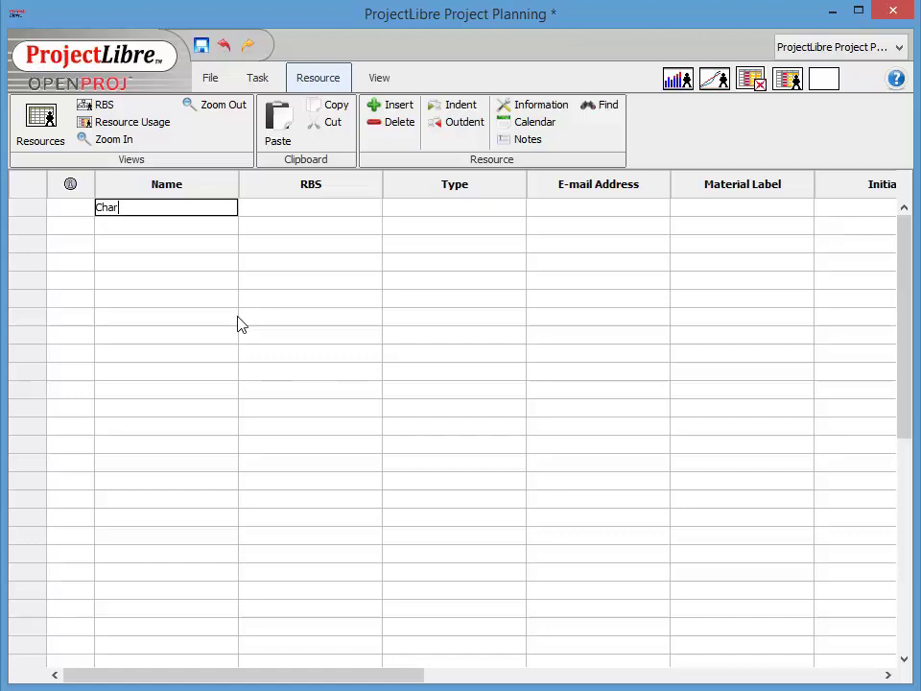
text(lie)
key(Return)
text(Janet)
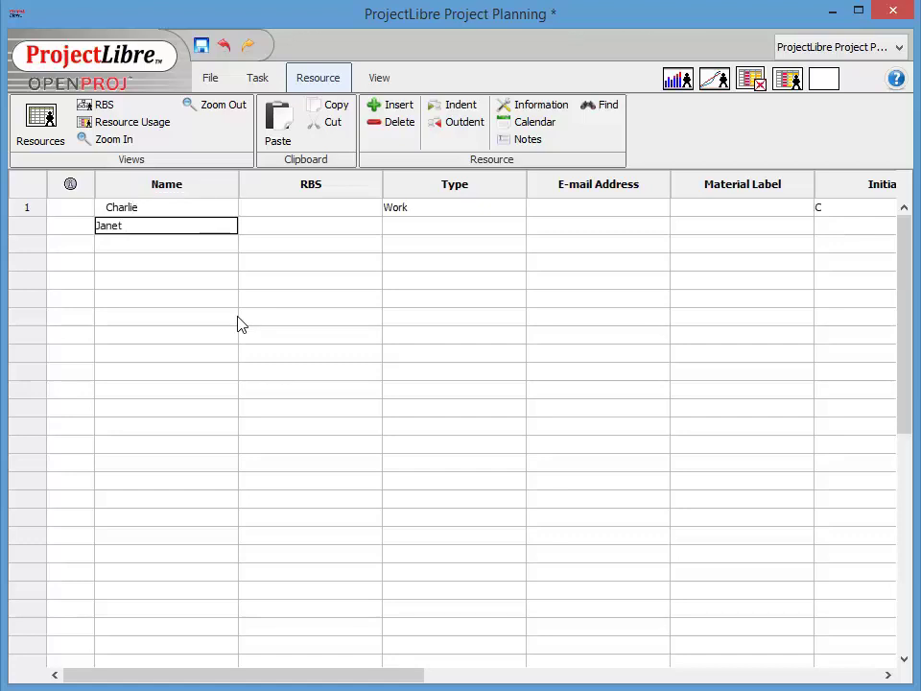
key(Return)
Step: Add Mary, Richard and Frank, then review their 100% availability and zero rates
text(Mary)
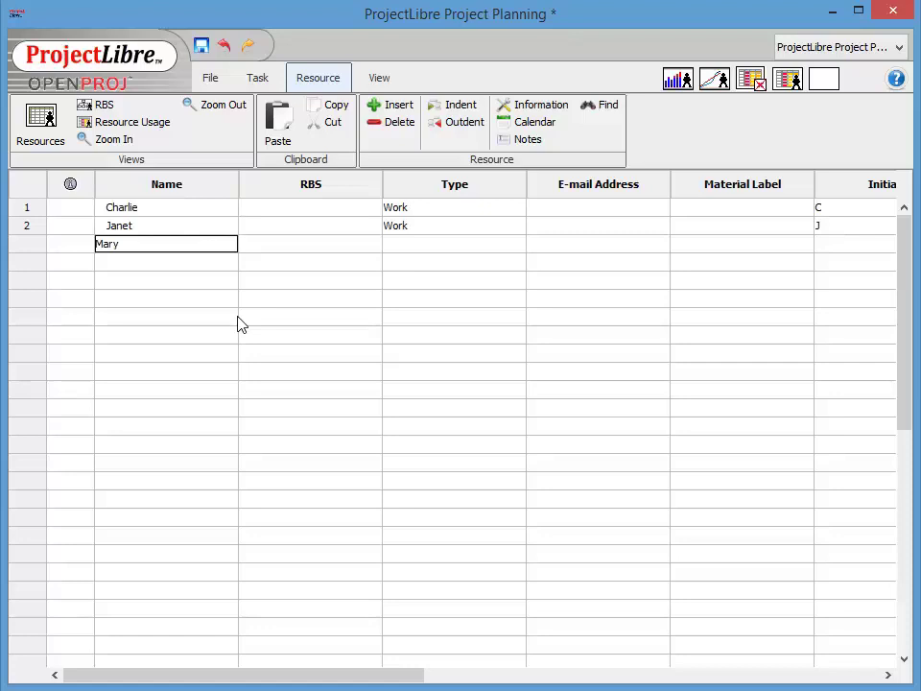
key(Return)
text(Richard)
key(Return)
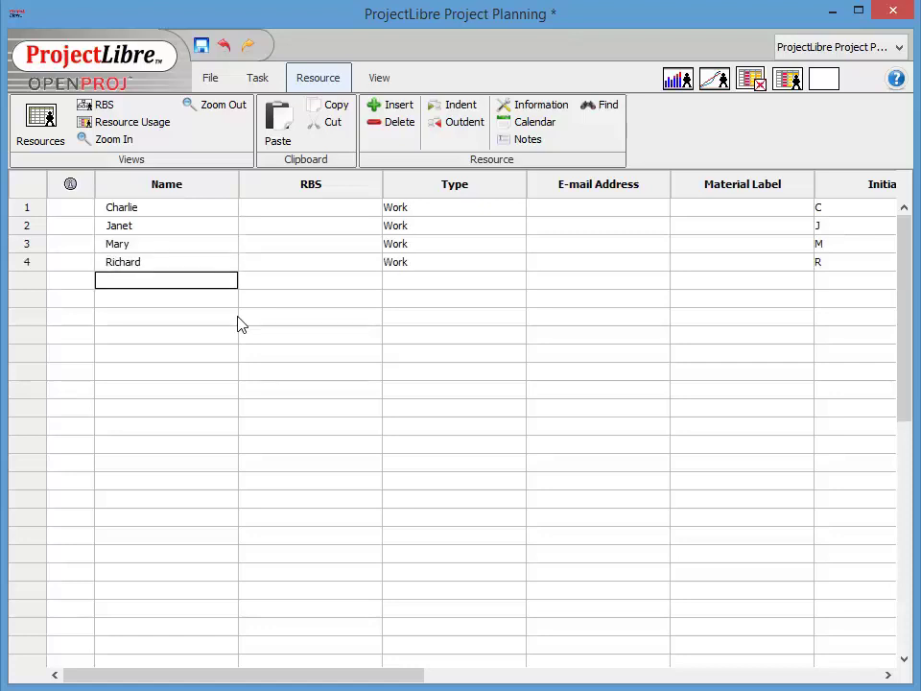
text(Fran)
text(k)
click(186, 317)
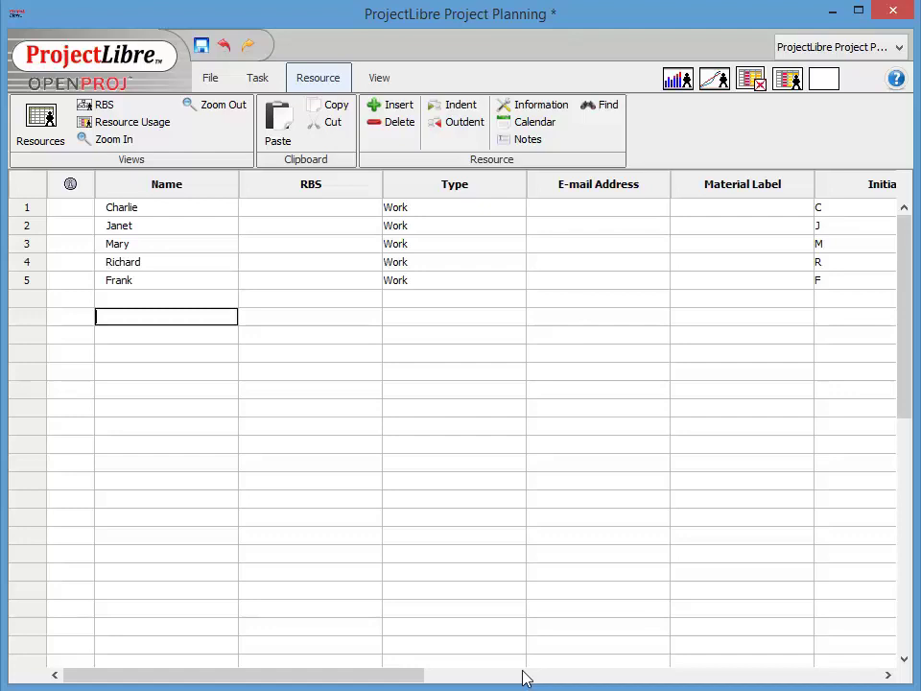
drag(376, 681, 630, 683)
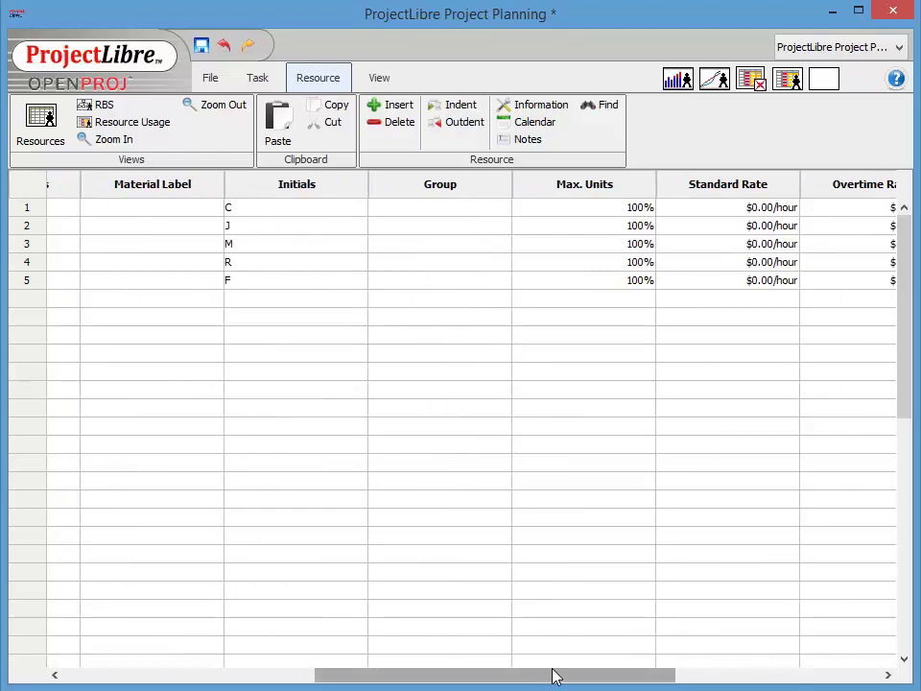
drag(554, 674, 619, 668)
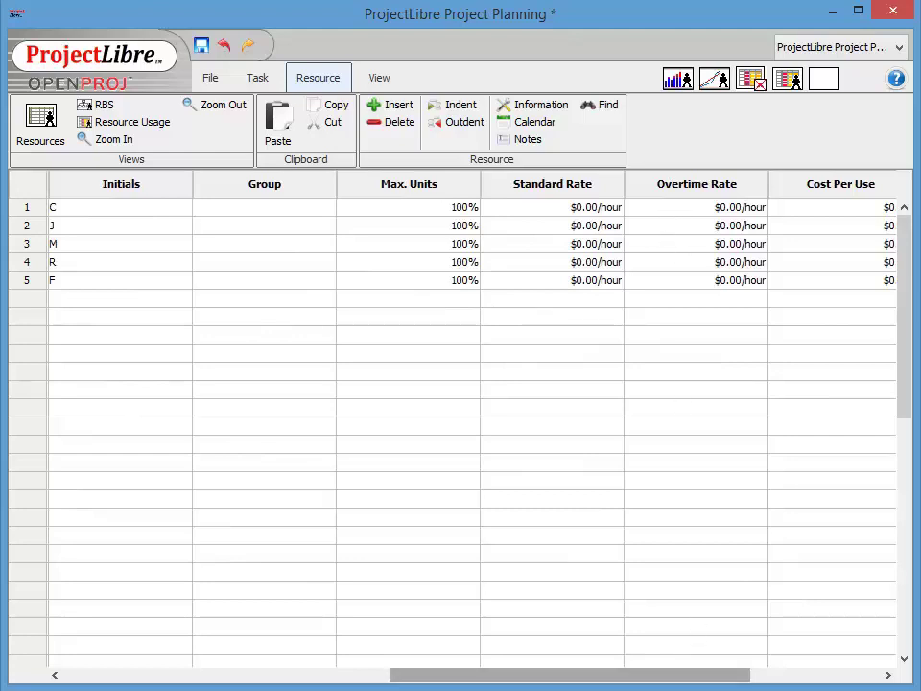
mouse_move(674, 677)
mouse_down()
mouse_move(831, 679)
mouse_move(241, 674)
mouse_up()
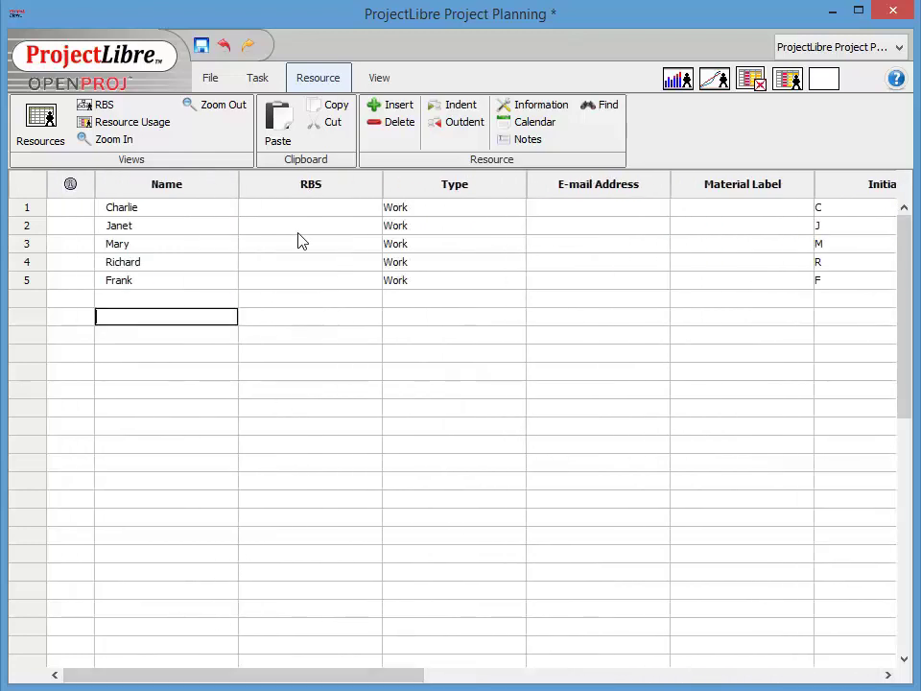
Step: View the DMAIC plan as Gantt, Network diagram, then WBS chart with $0.00 costs
click(257, 81)
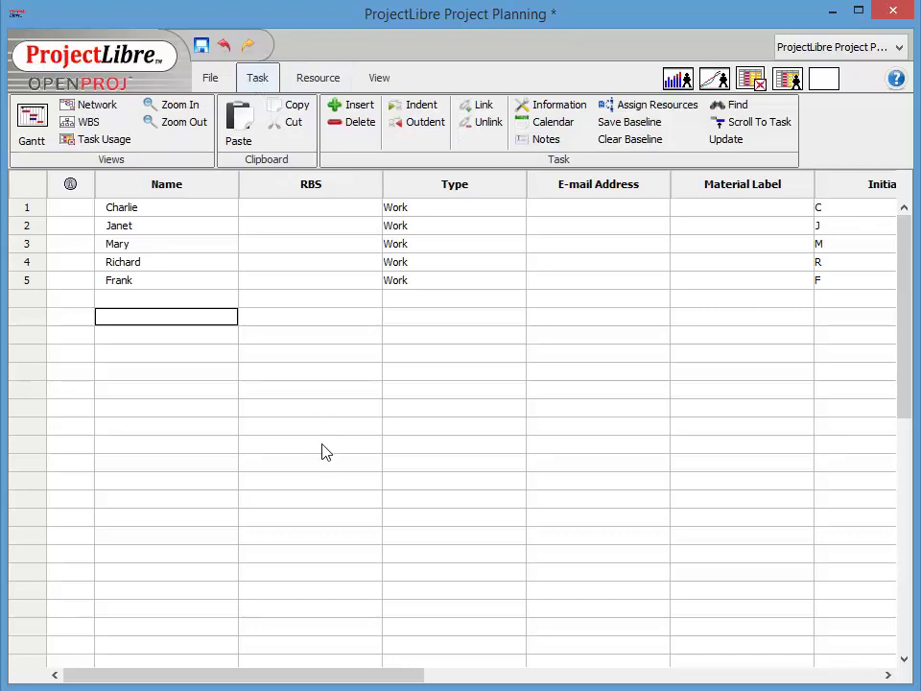
click(32, 120)
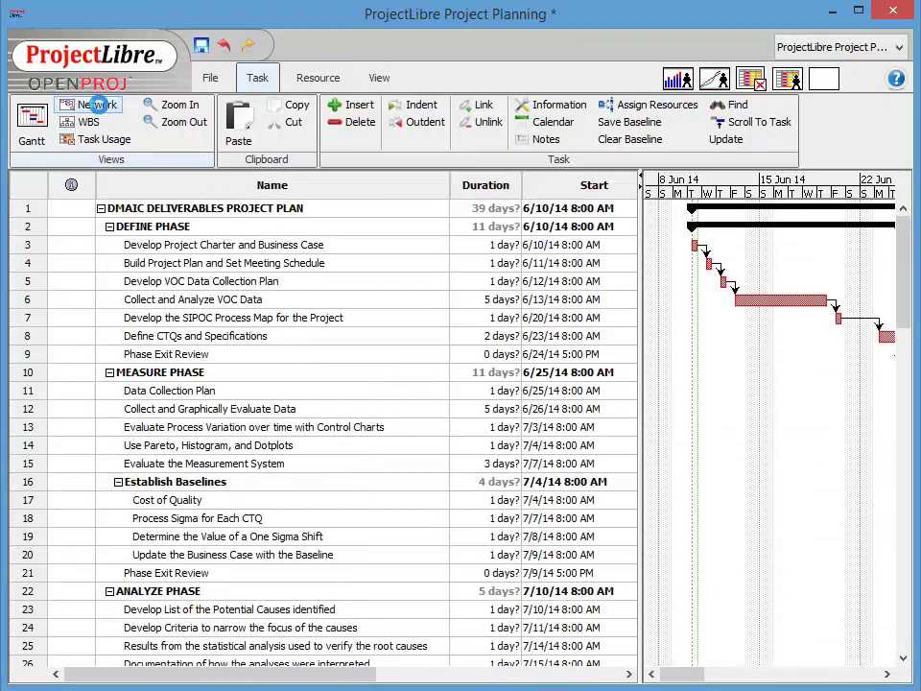
click(100, 109)
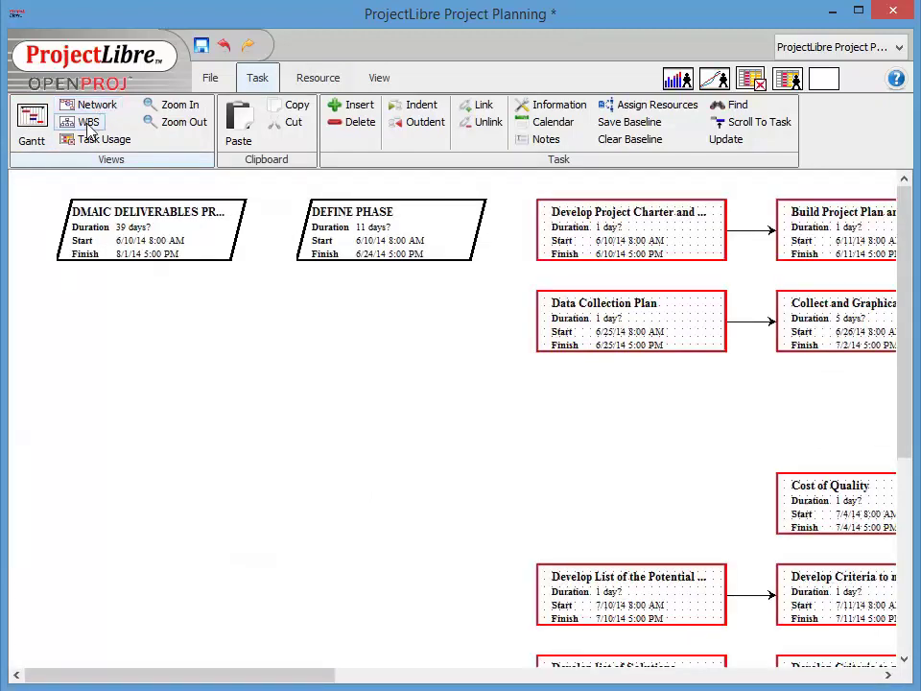
click(89, 127)
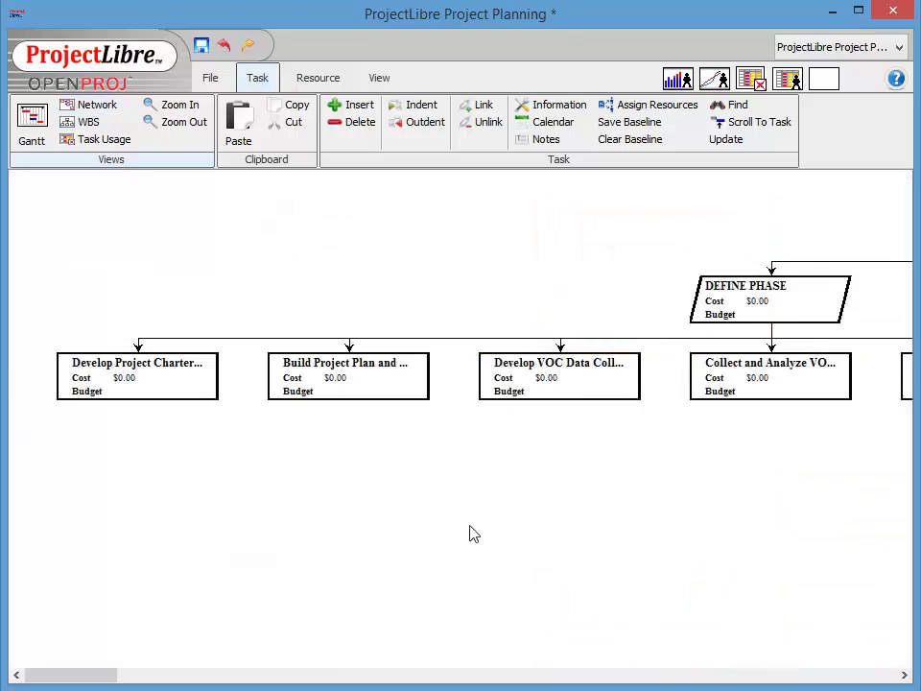
mouse_move(82, 675)
mouse_down()
mouse_move(198, 686)
mouse_move(141, 681)
mouse_up()
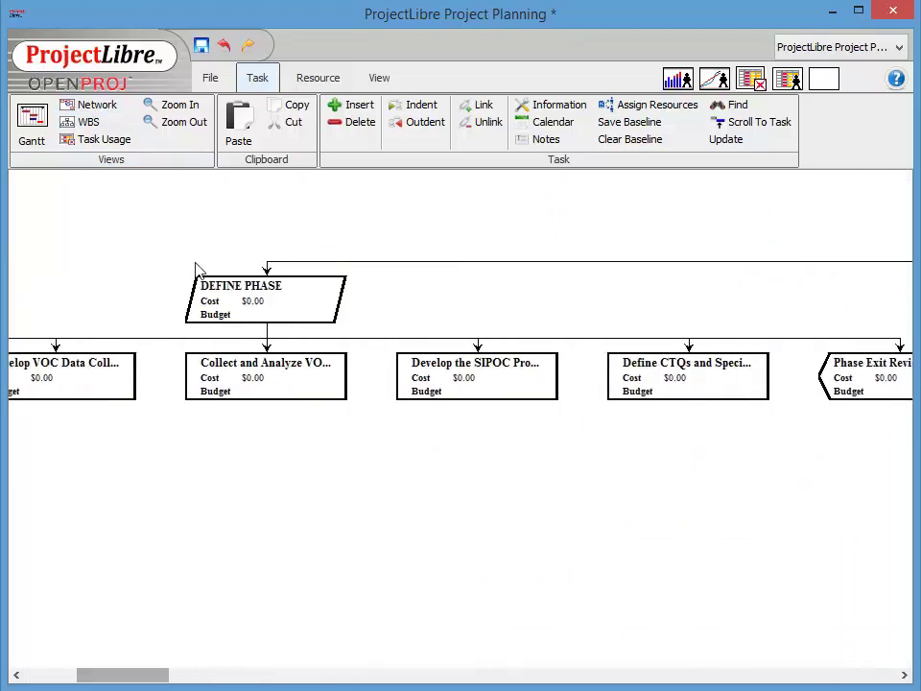
click(32, 105)
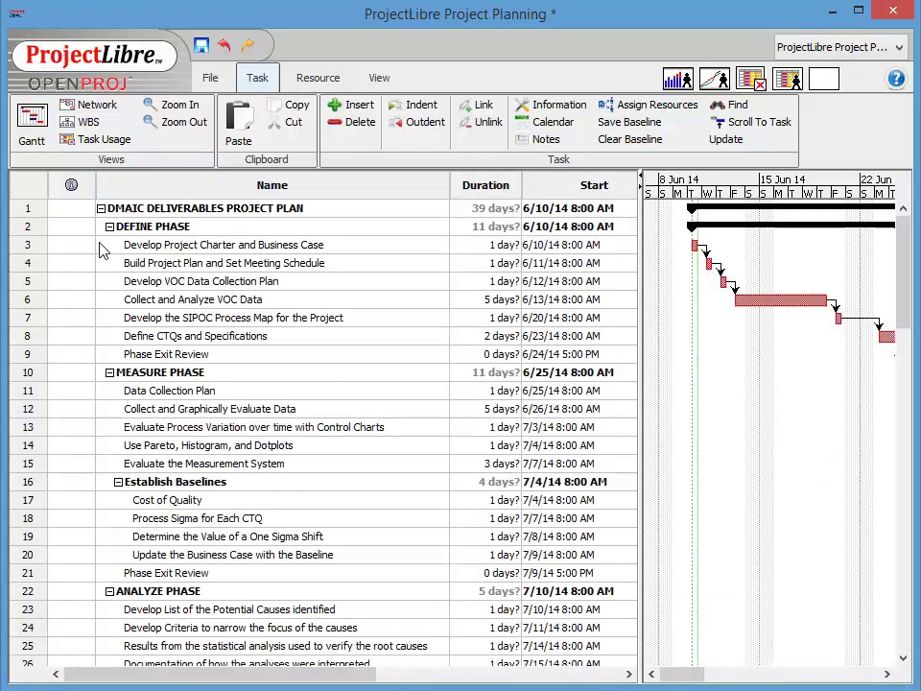